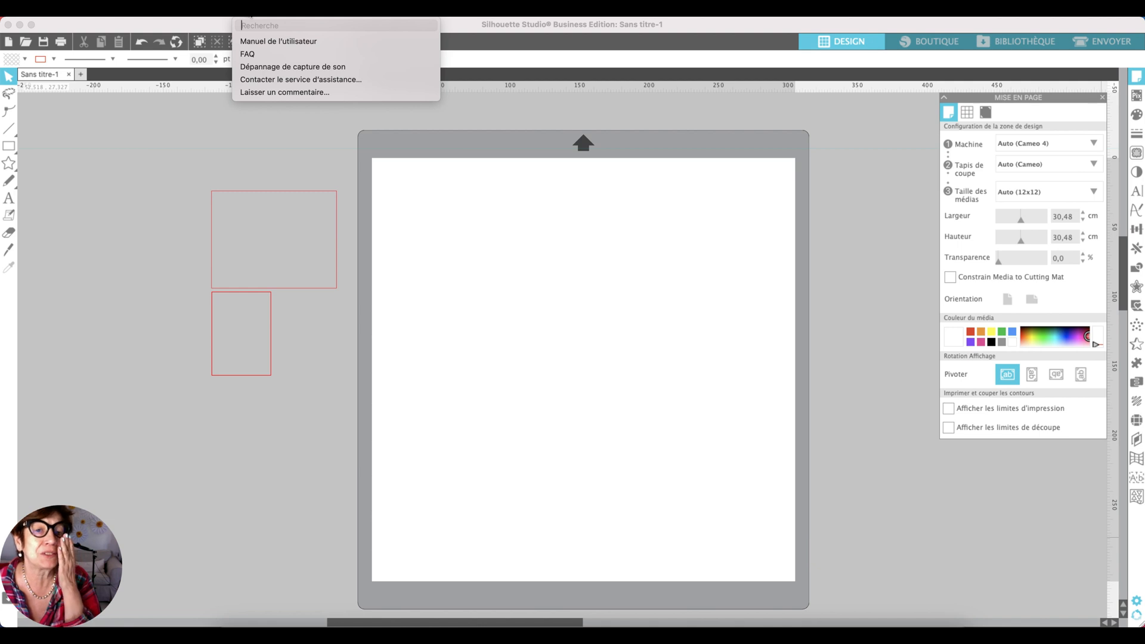
# - Switch the software view from Business Edition to Standard Edition
pyautogui.click(105, 180)
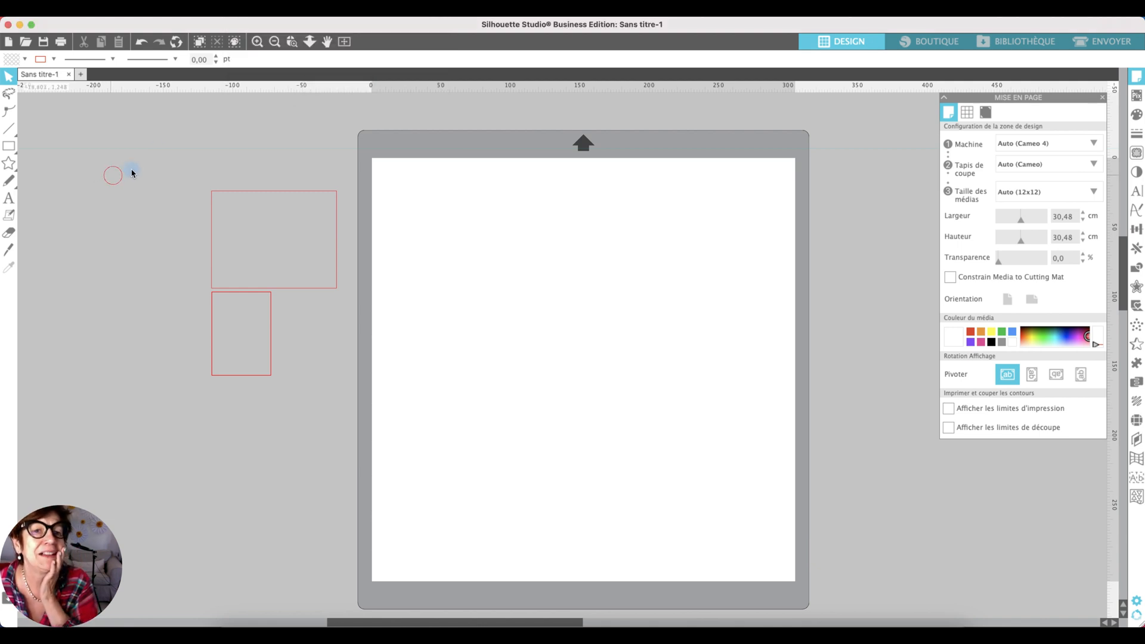
pyautogui.click(300, 16)
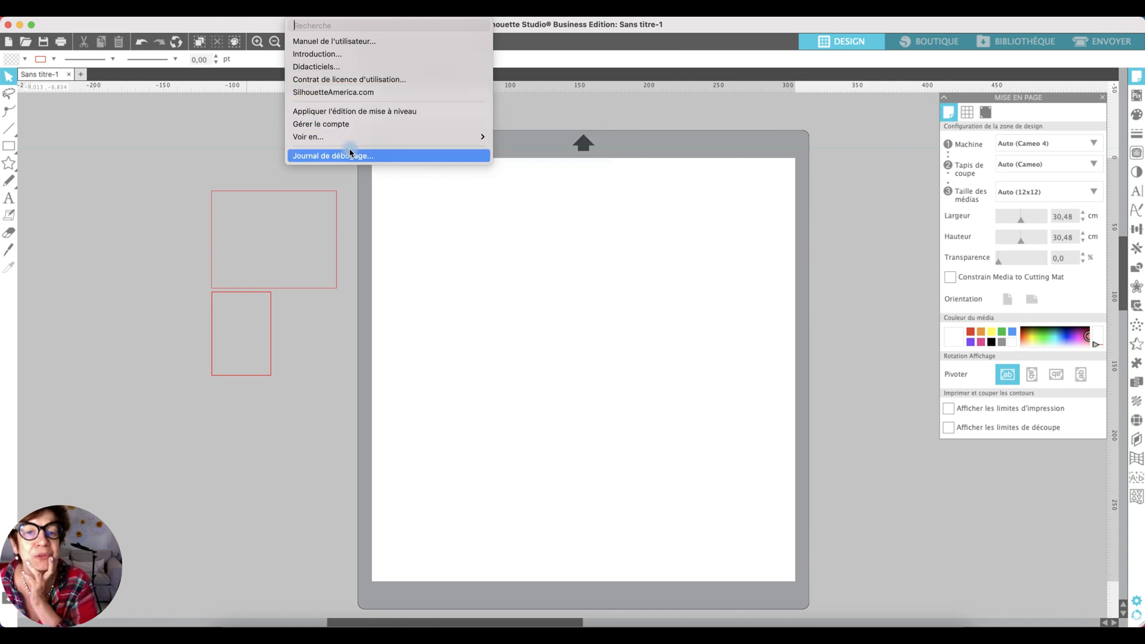
pyautogui.moveTo(473, 136)
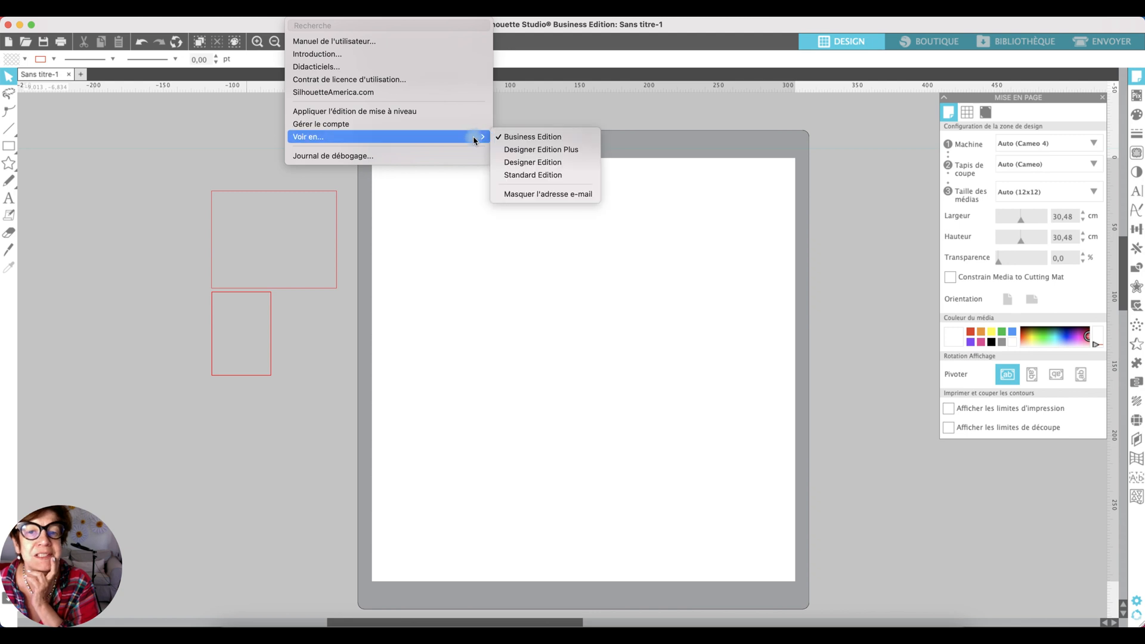
pyautogui.click(554, 177)
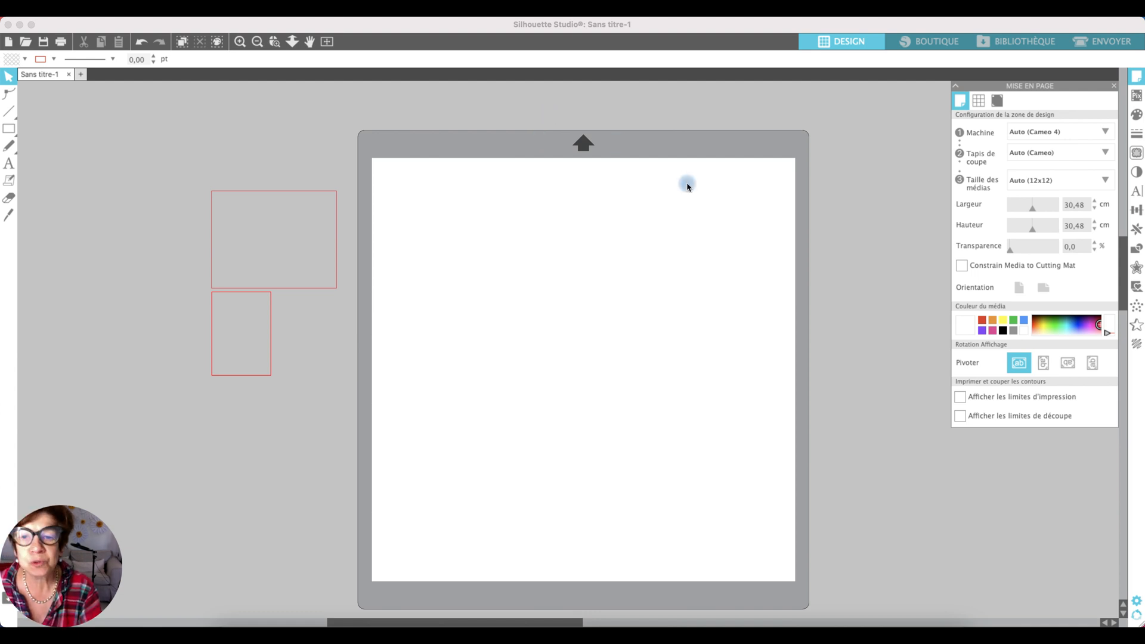
# - Set the media size to Personnalisé with a width of 10 cm and a height of 15 cm
pyautogui.hscroll(3, 639, 156)
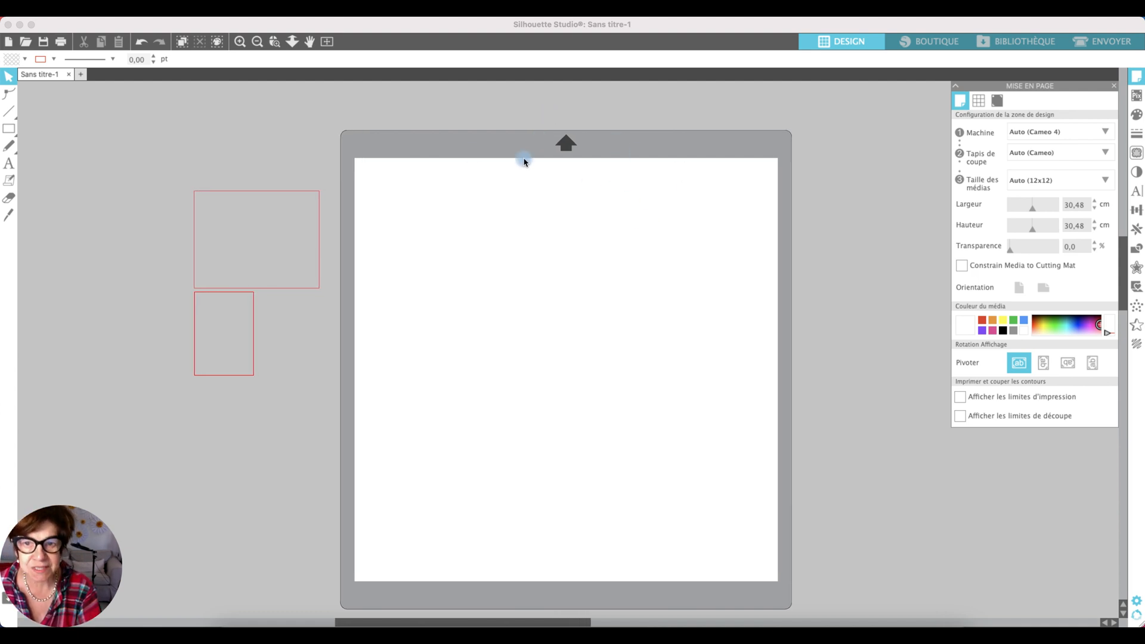
pyautogui.scroll(-1, 608, 467)
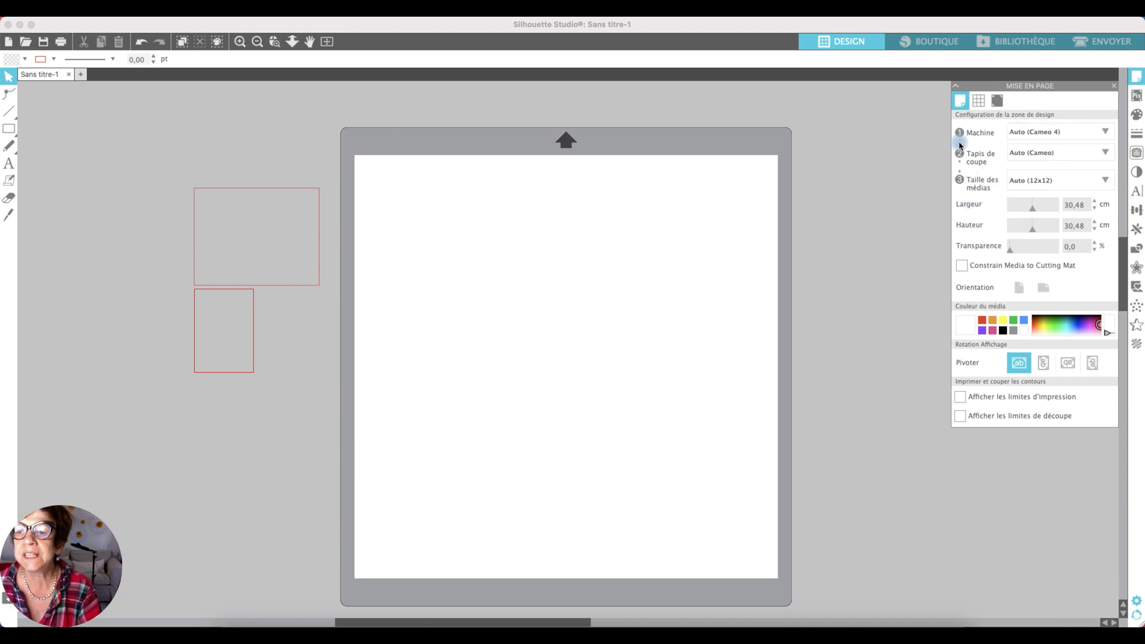
pyautogui.click(1031, 185)
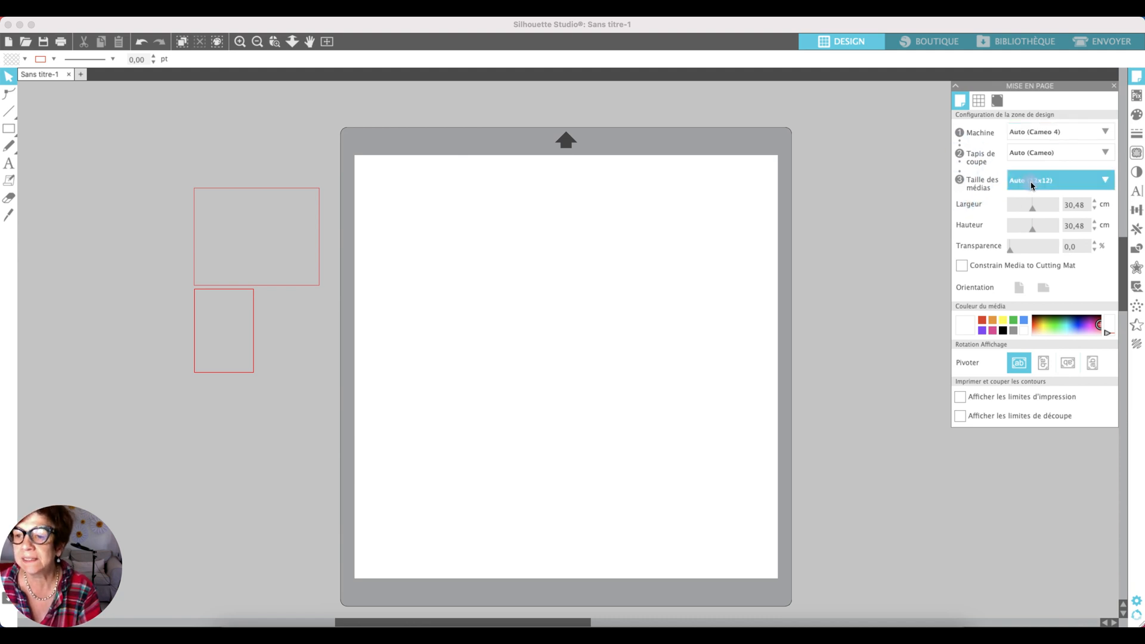
pyautogui.click(1033, 186)
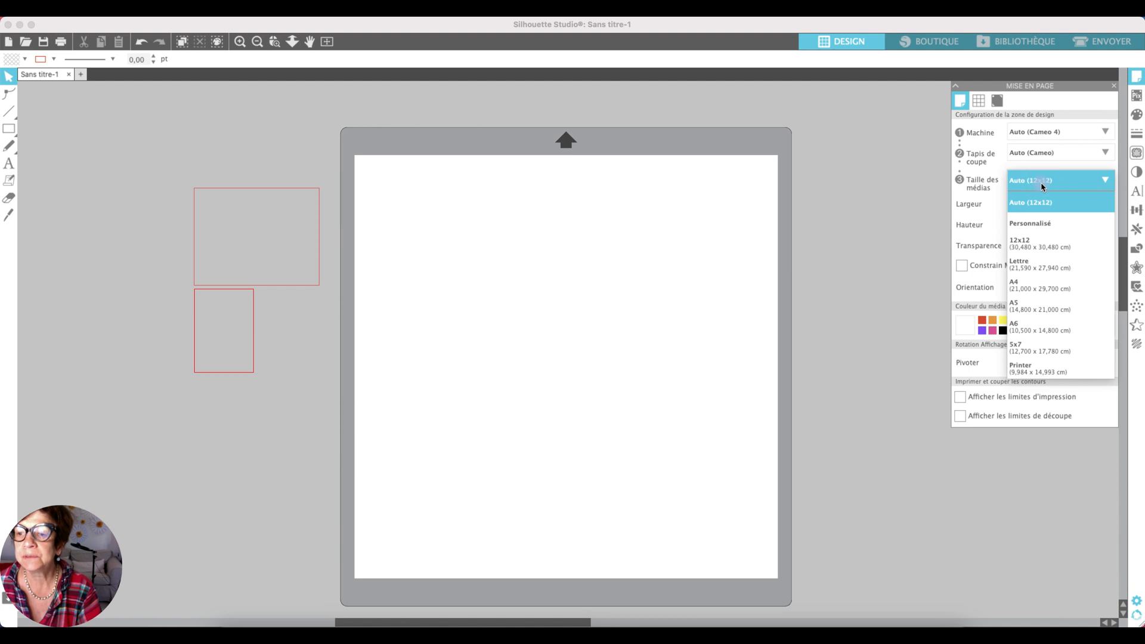
pyautogui.click(1031, 224)
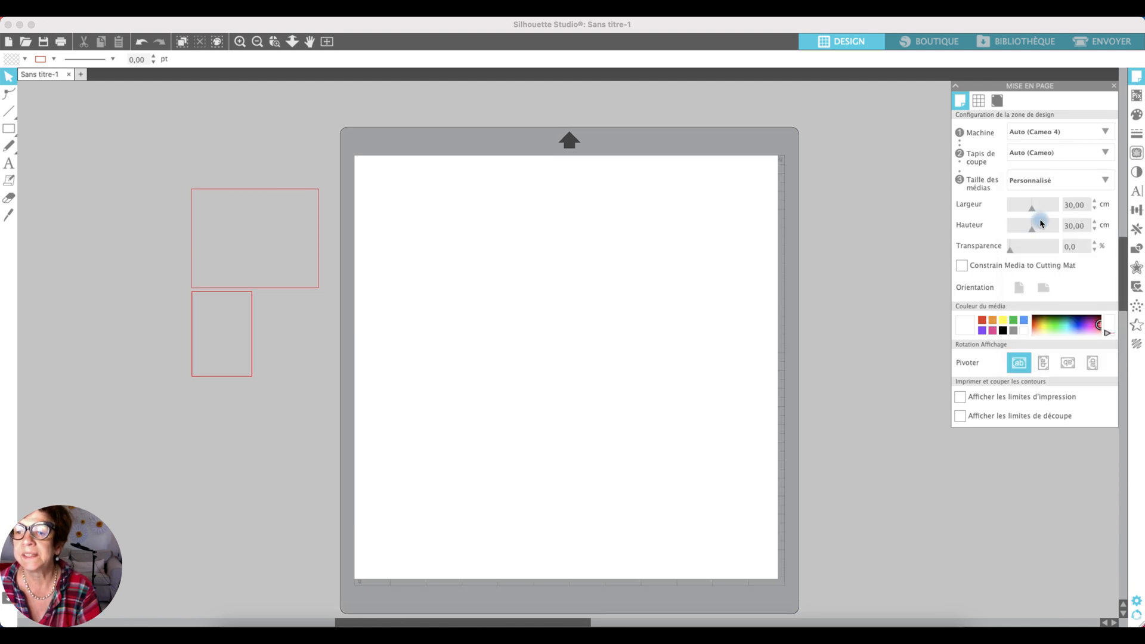
pyautogui.moveTo(1087, 205); pyautogui.dragTo(1050, 206)
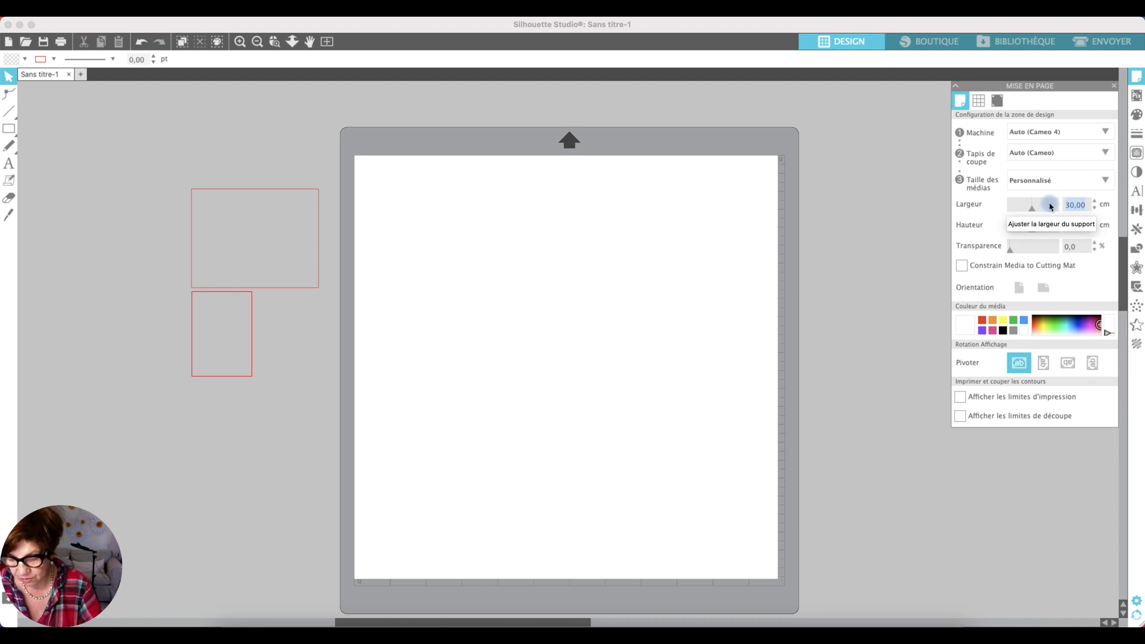
pyautogui.write('1')
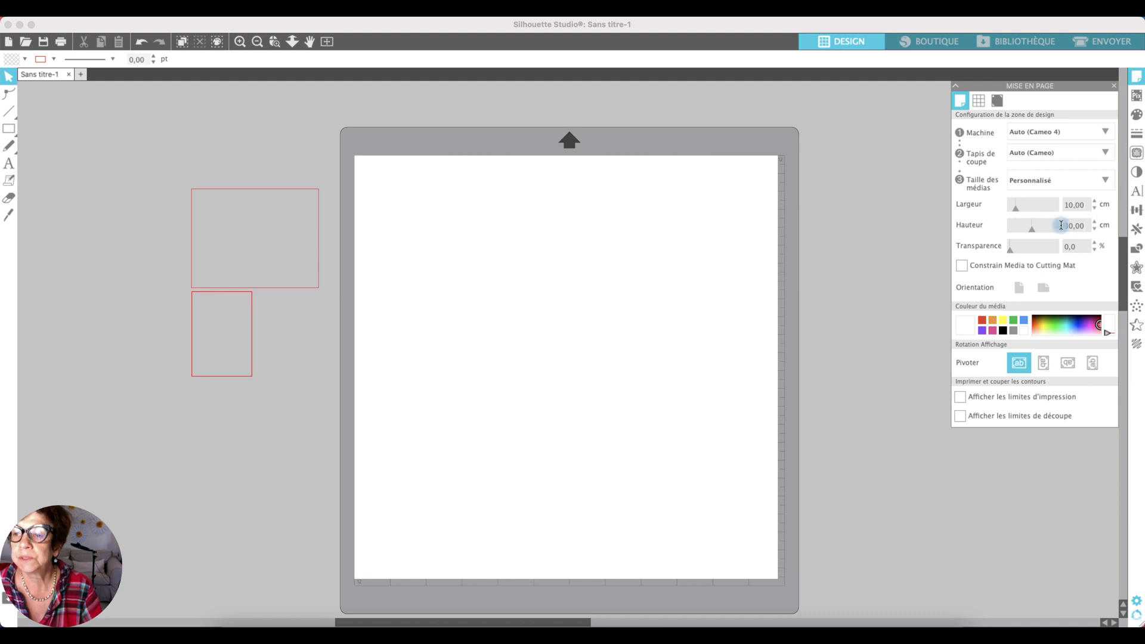
pyautogui.click(1056, 225)
pyautogui.write('15')
pyautogui.press('Return')
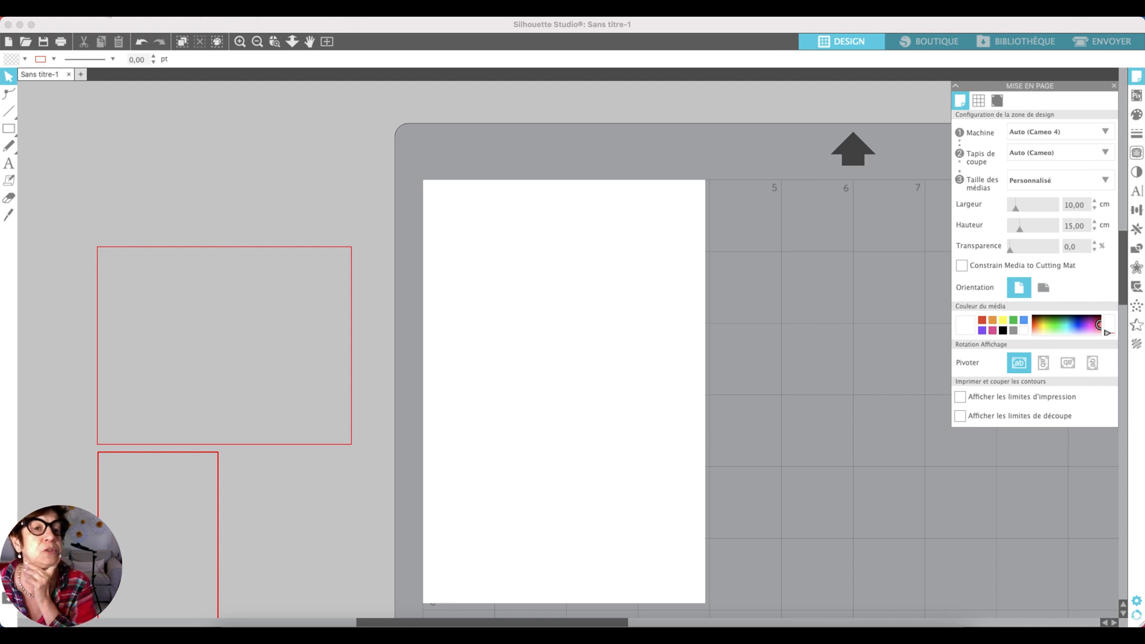
# - Add a custom paper size named Selphie in the print settings
pyautogui.click(121, 16)
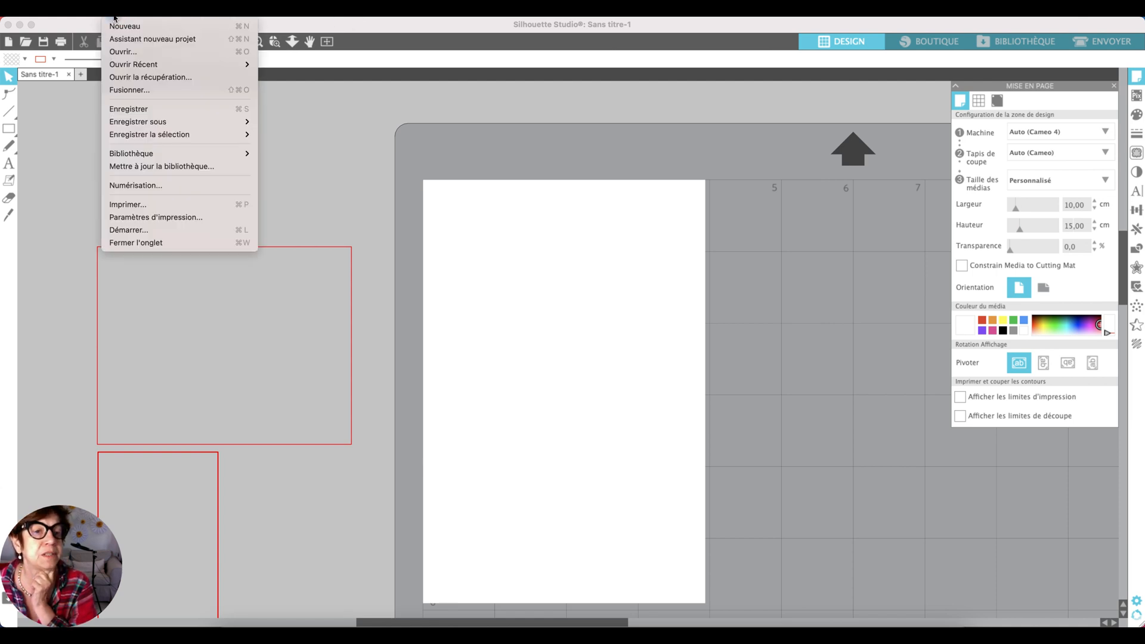
pyautogui.click(132, 219)
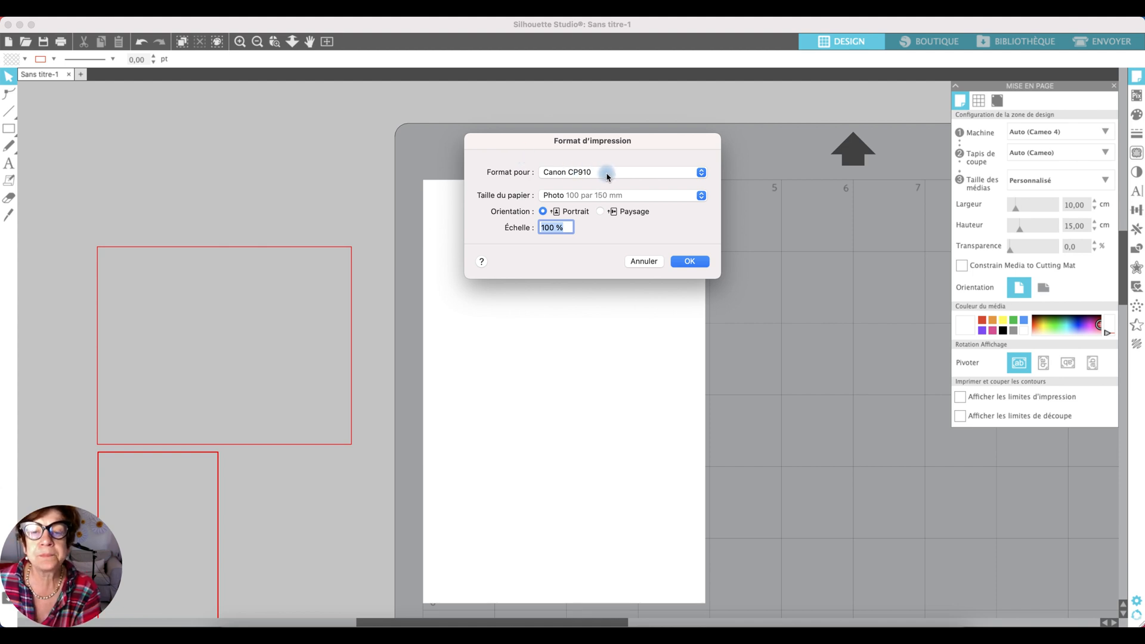
pyautogui.click(696, 196)
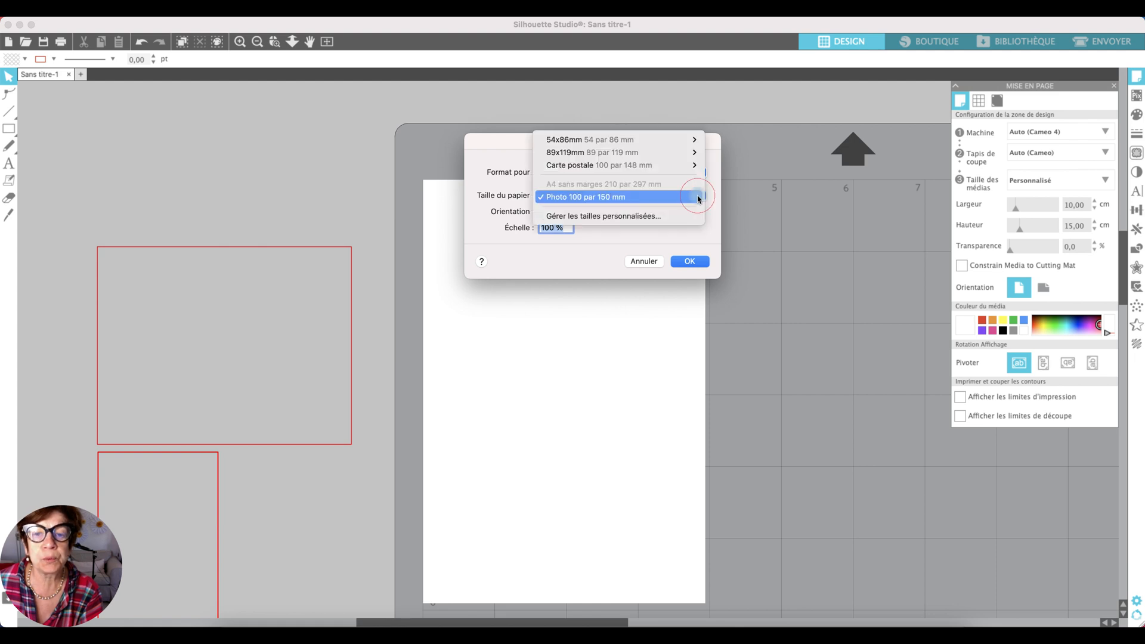
pyautogui.click(645, 218)
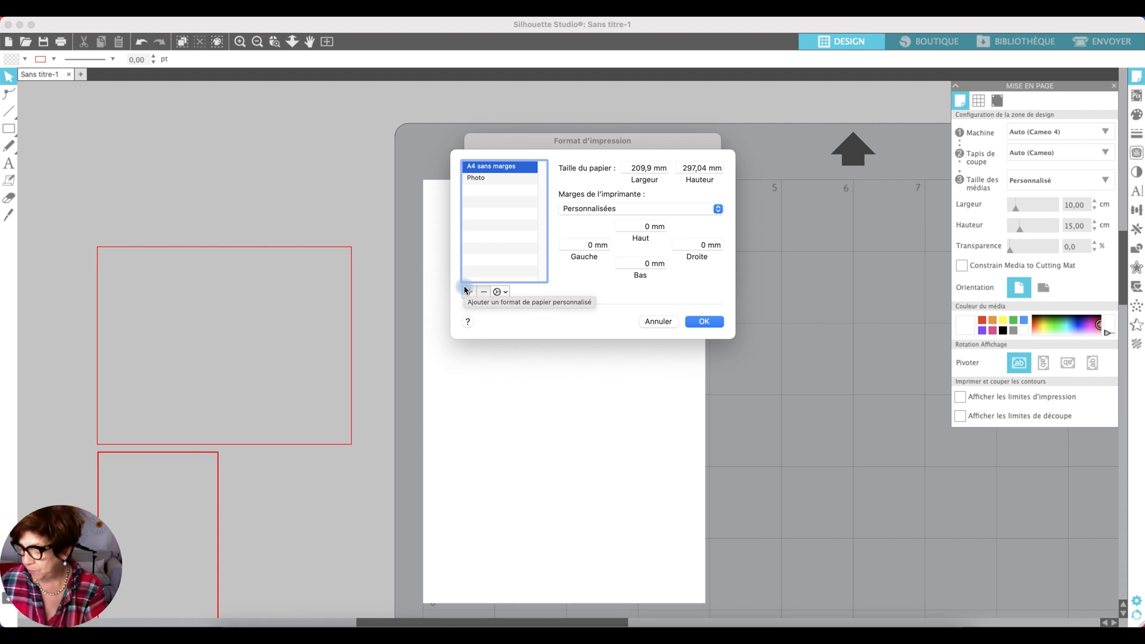
pyautogui.click(470, 293)
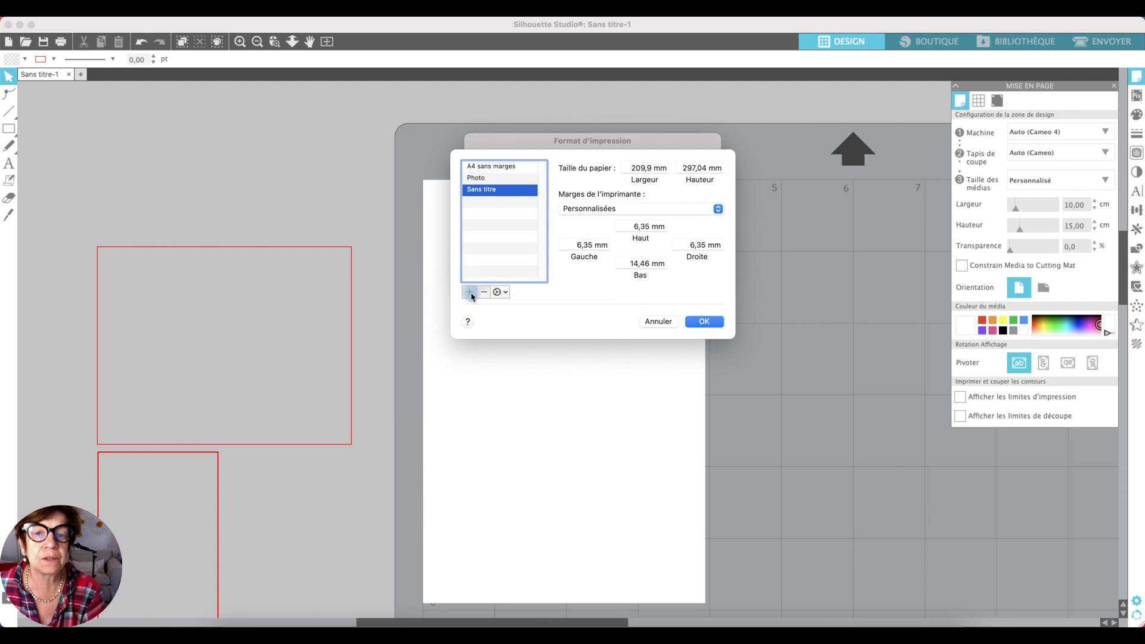
pyautogui.click(506, 190)
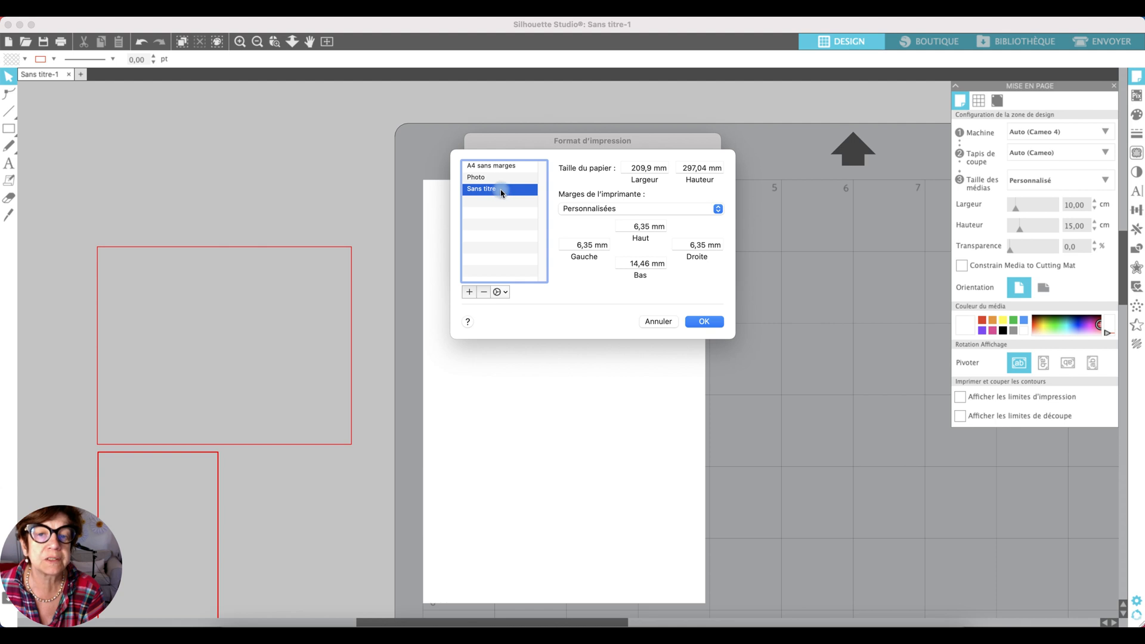
pyautogui.doubleClick(499, 192)
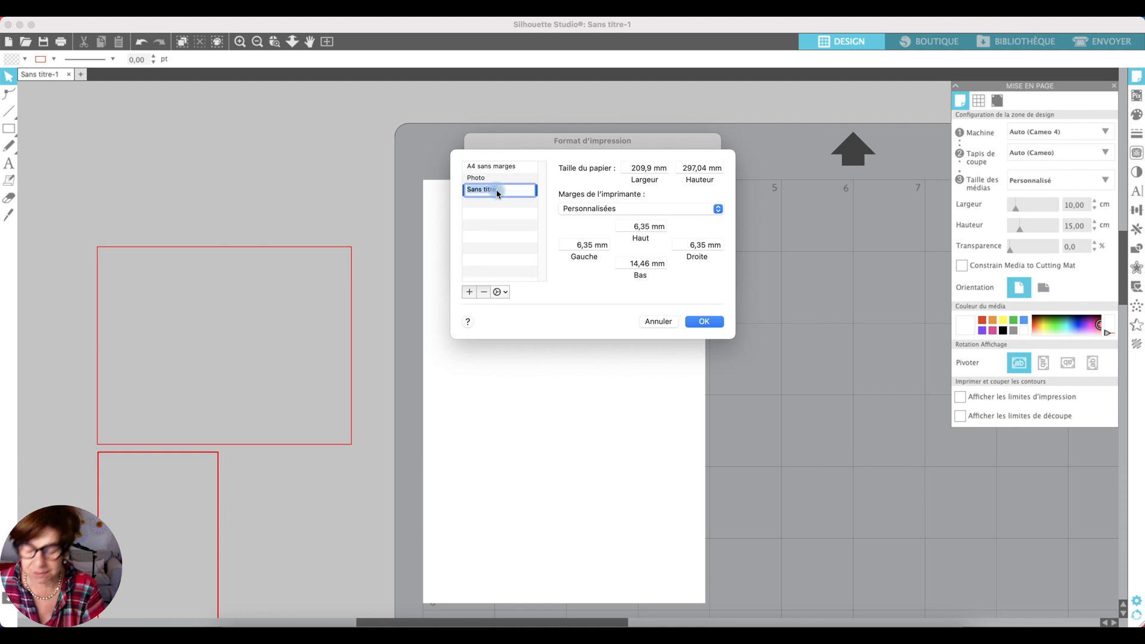
pyautogui.write('Sel')
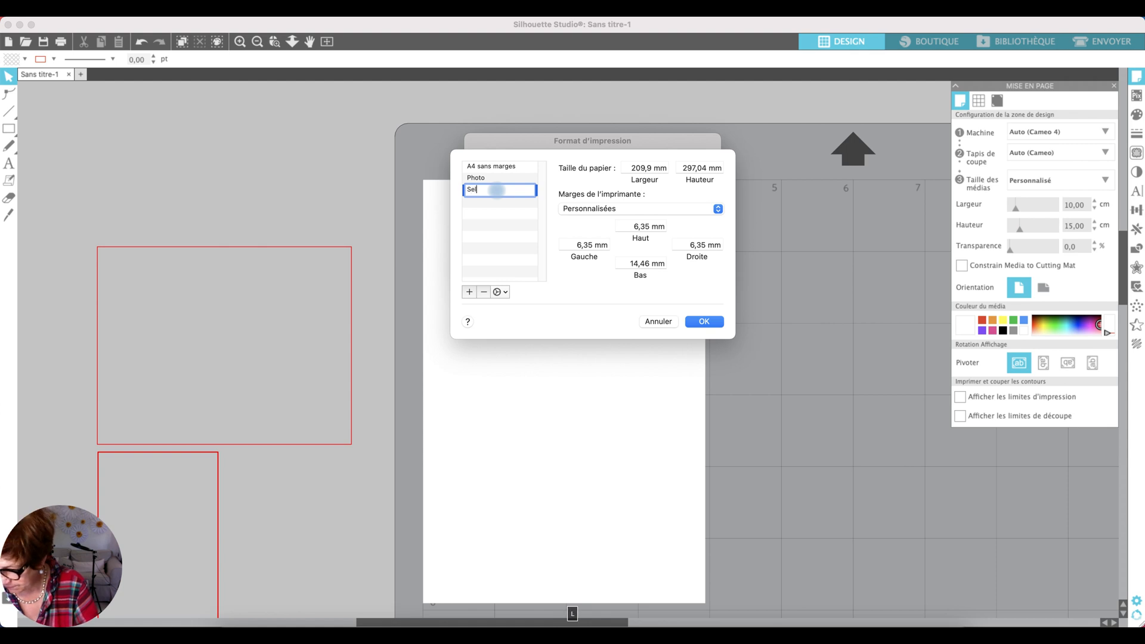
pyautogui.write('phie')
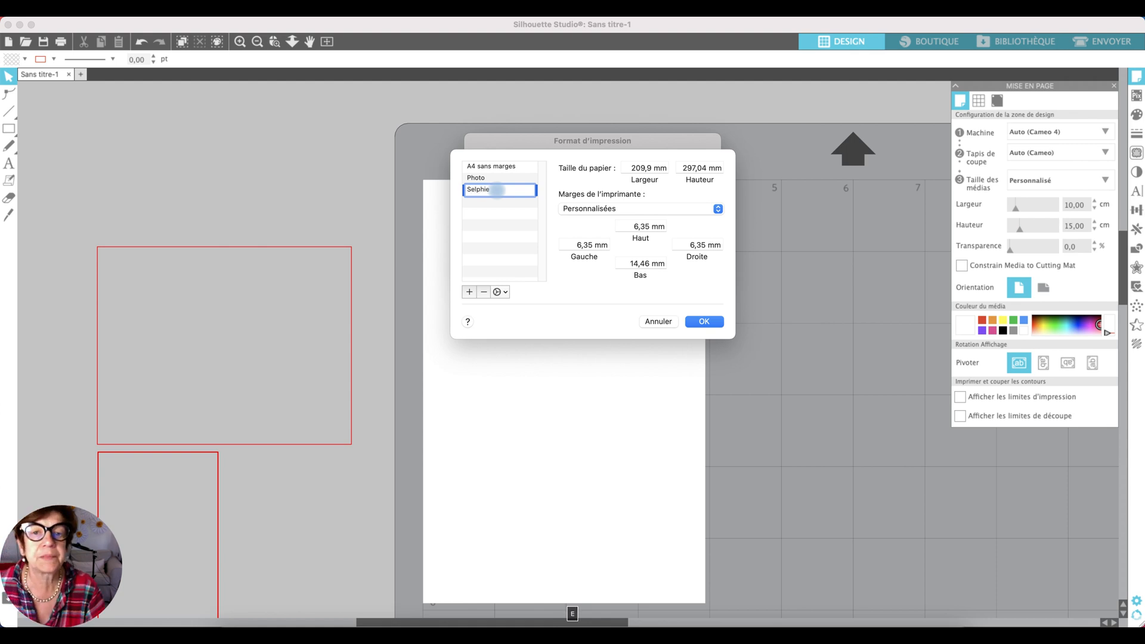
# - Set the Selphie paper size to 100 mm wide and 150 mm high and save it
pyautogui.moveTo(632, 168); pyautogui.dragTo(672, 172)
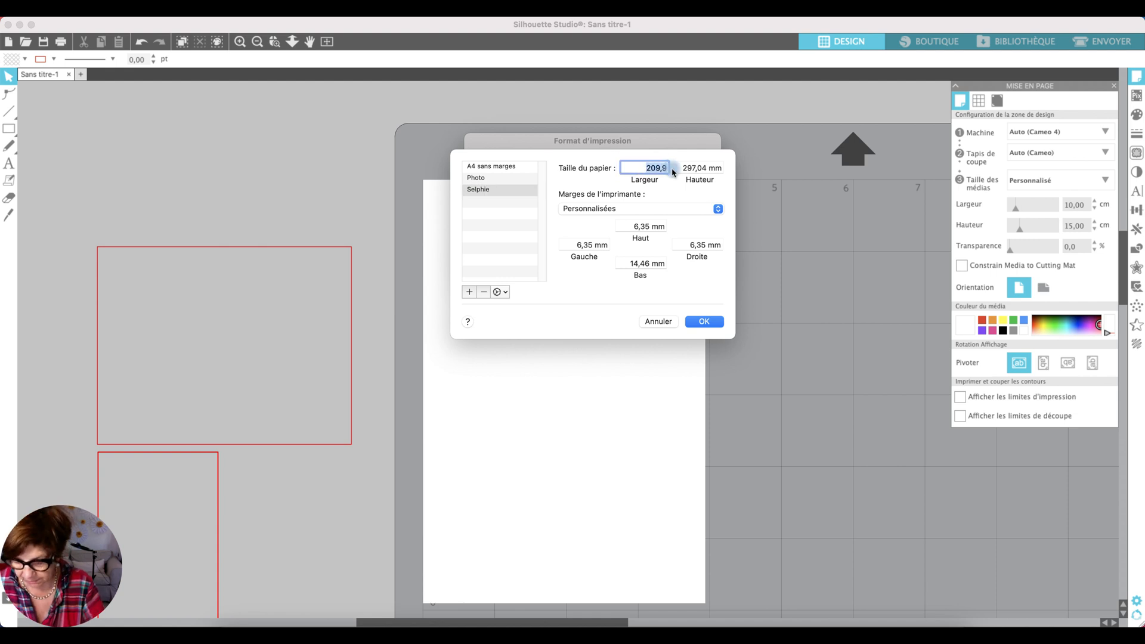
pyautogui.write('100')
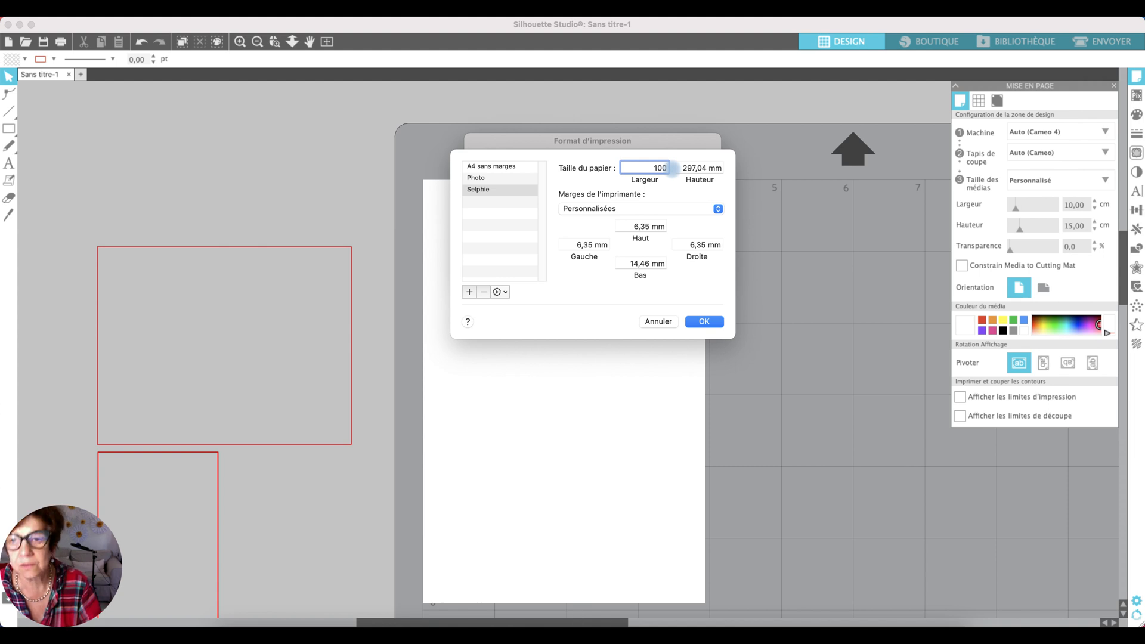
pyautogui.press('Tab')
pyautogui.write('1')
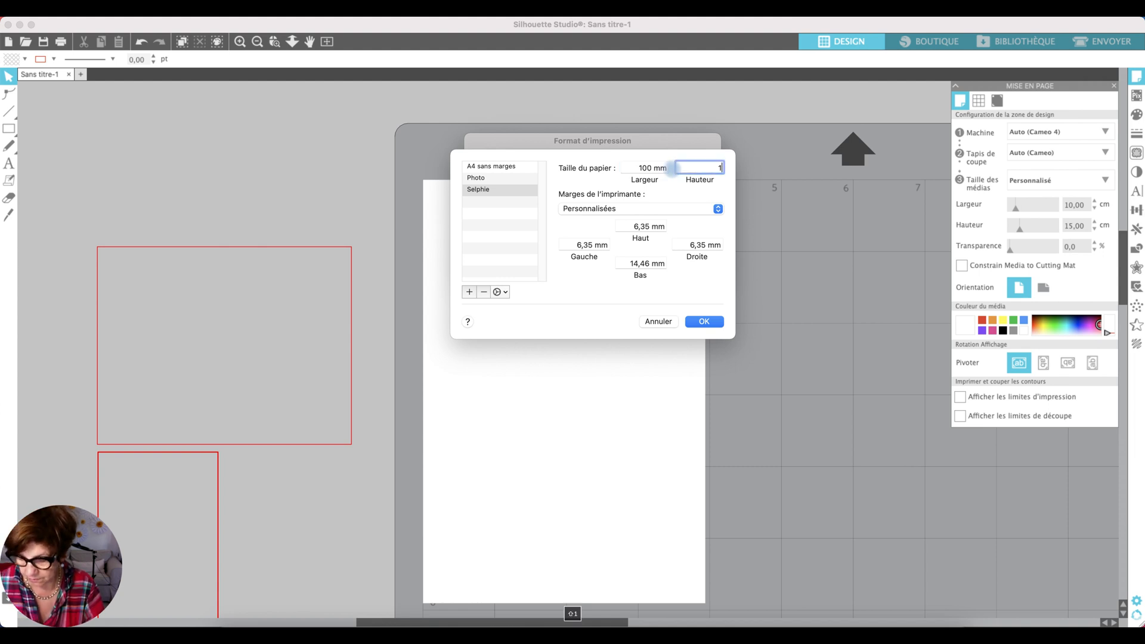
pyautogui.write('50')
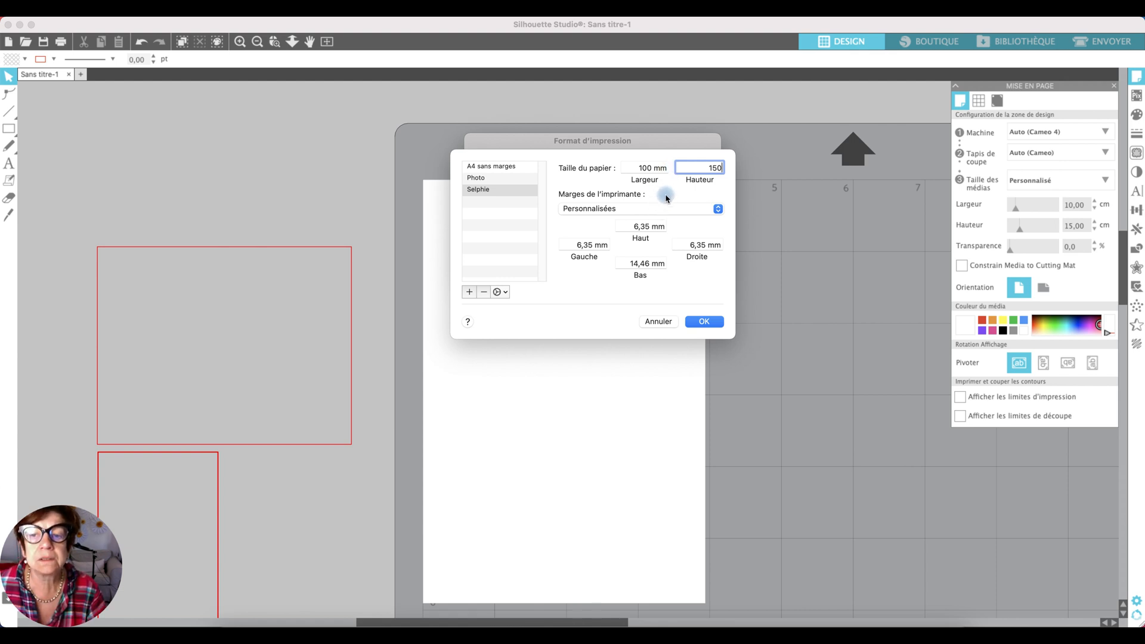
pyautogui.click(713, 322)
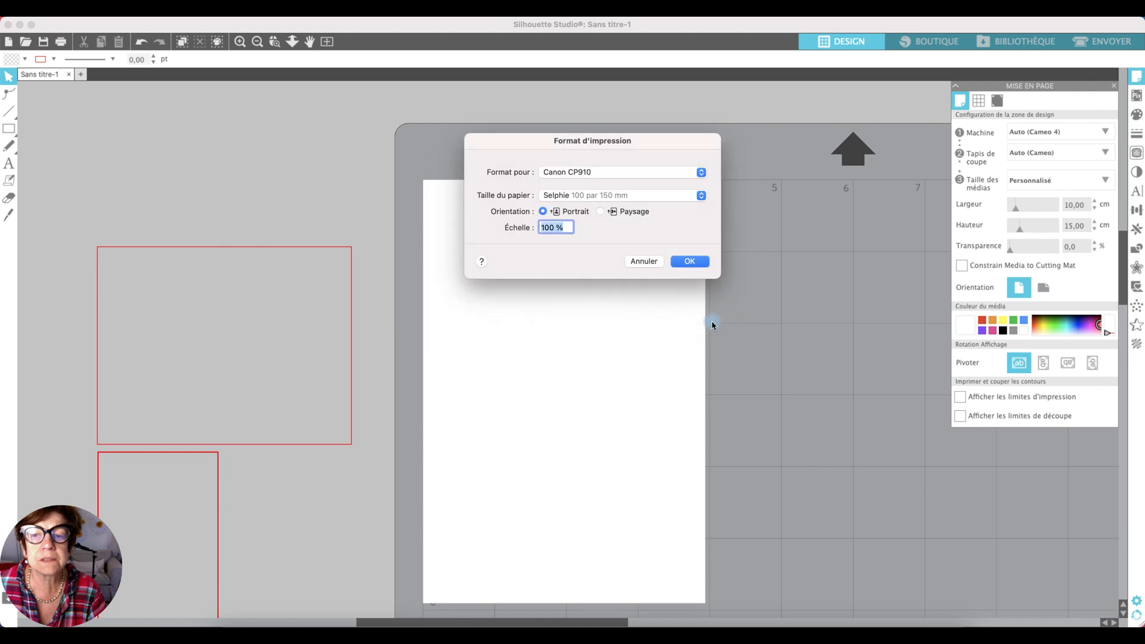
# - Review the Selphie entry among the custom paper sizes and apply the print format
pyautogui.click(614, 195)
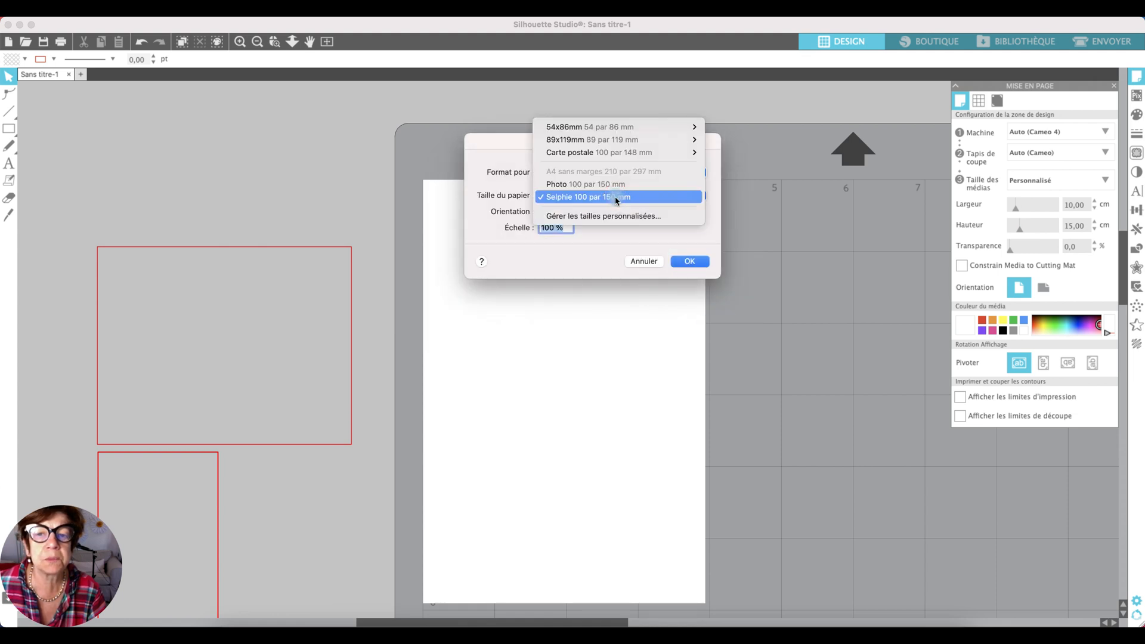
pyautogui.click(619, 218)
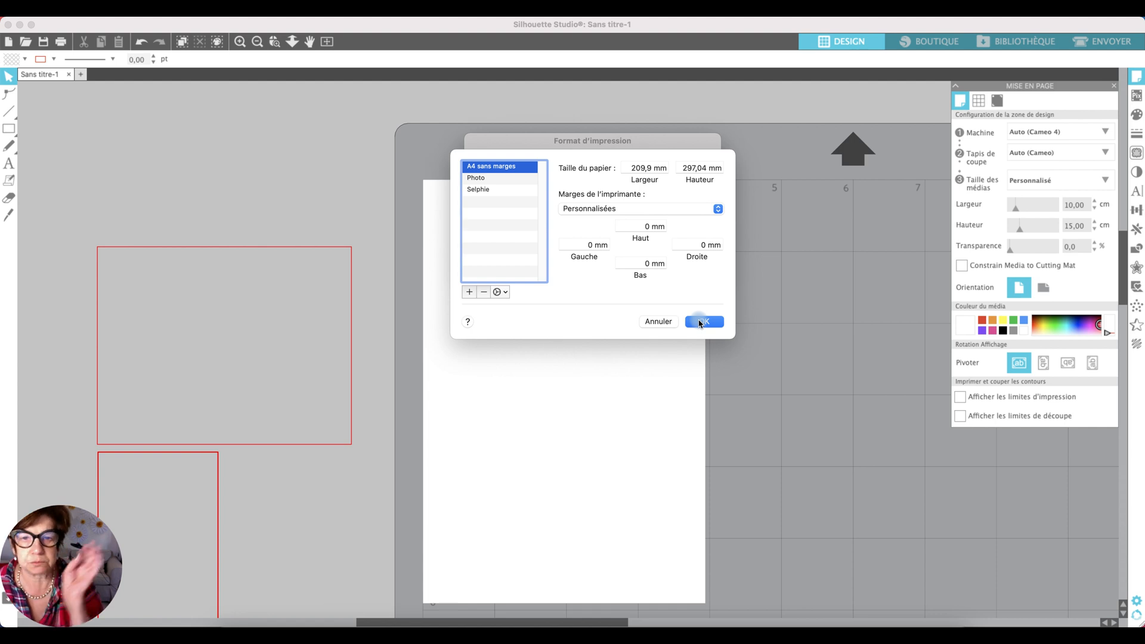
pyautogui.click(493, 191)
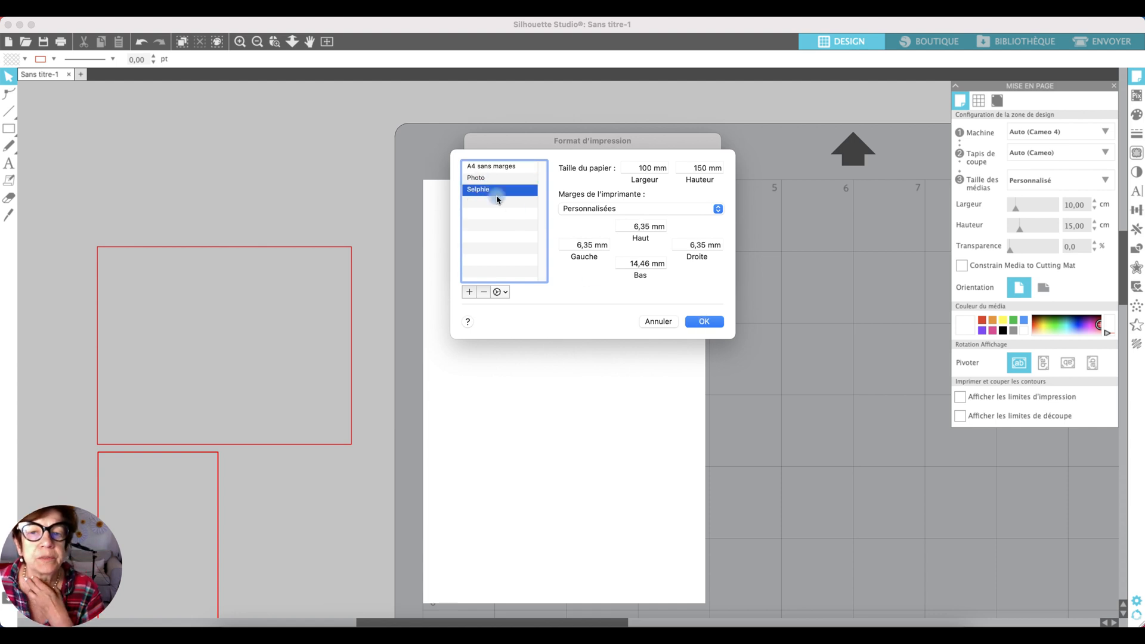
pyautogui.click(704, 322)
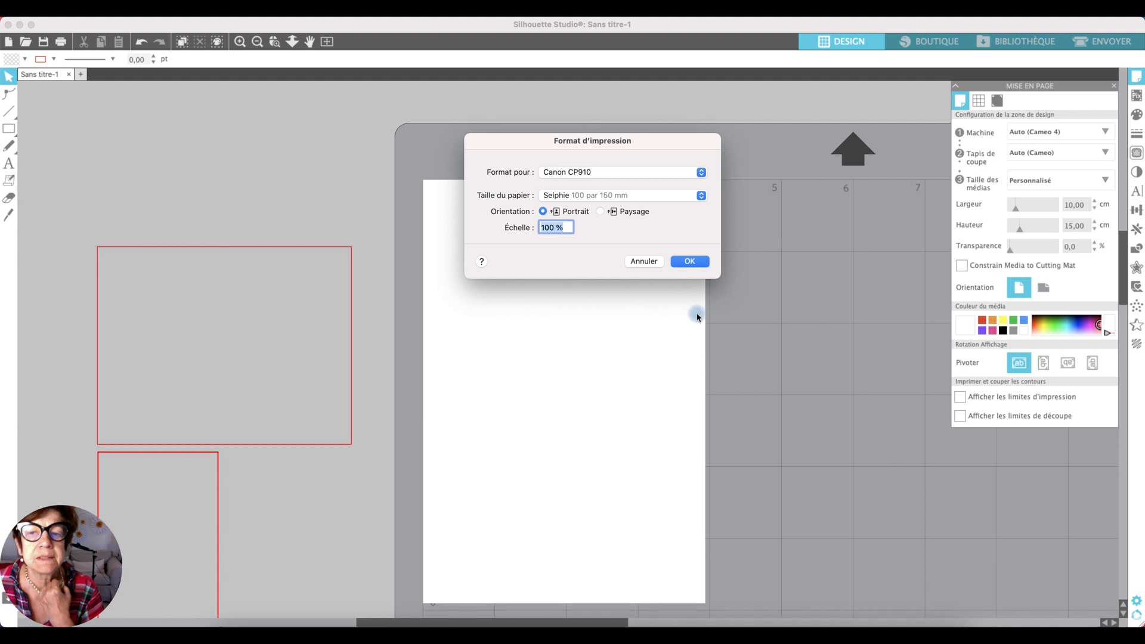
pyautogui.click(688, 268)
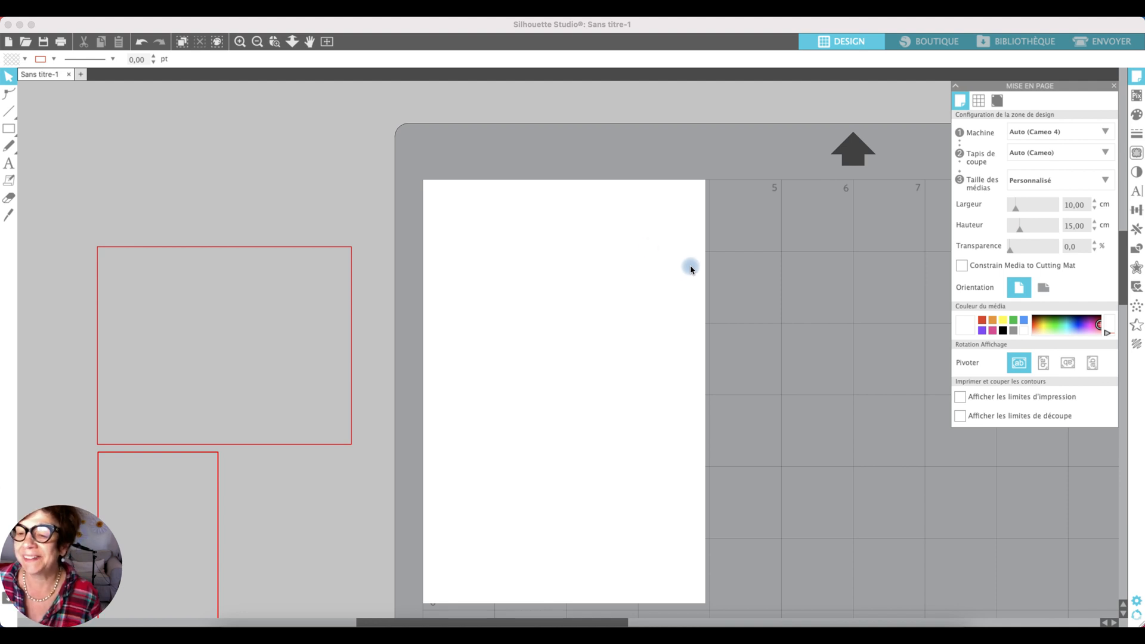
# - Show the grid on the page, enable snapping to it and set its divisions to 2
pyautogui.hscroll(1, 586, 204)
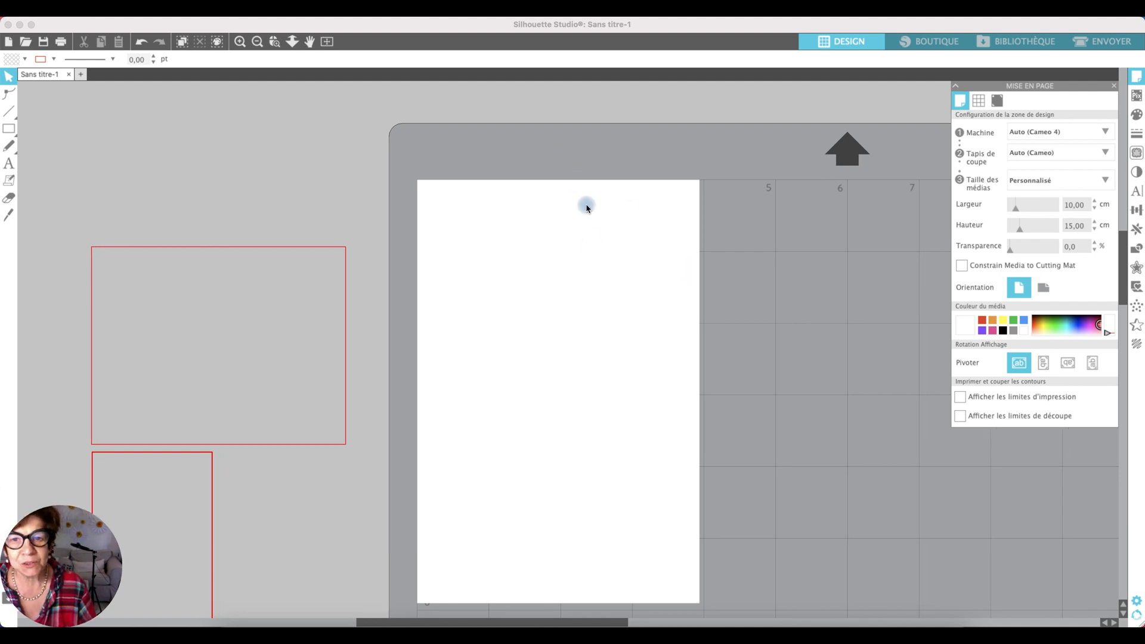
pyautogui.click(595, 263)
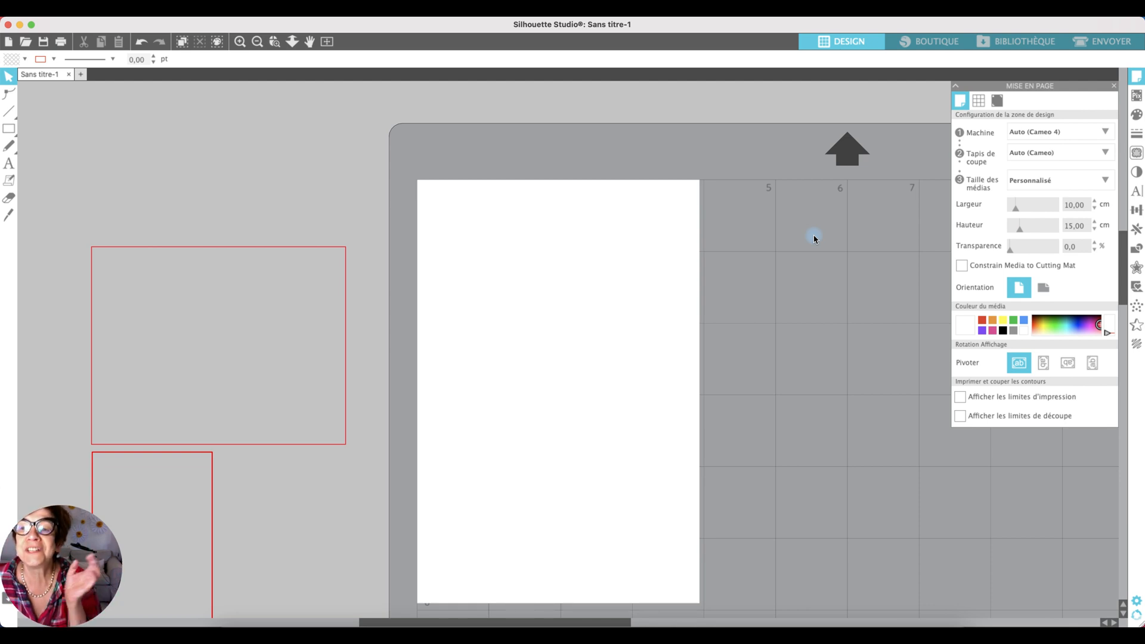
pyautogui.click(978, 101)
pyautogui.click(960, 131)
pyautogui.click(1041, 131)
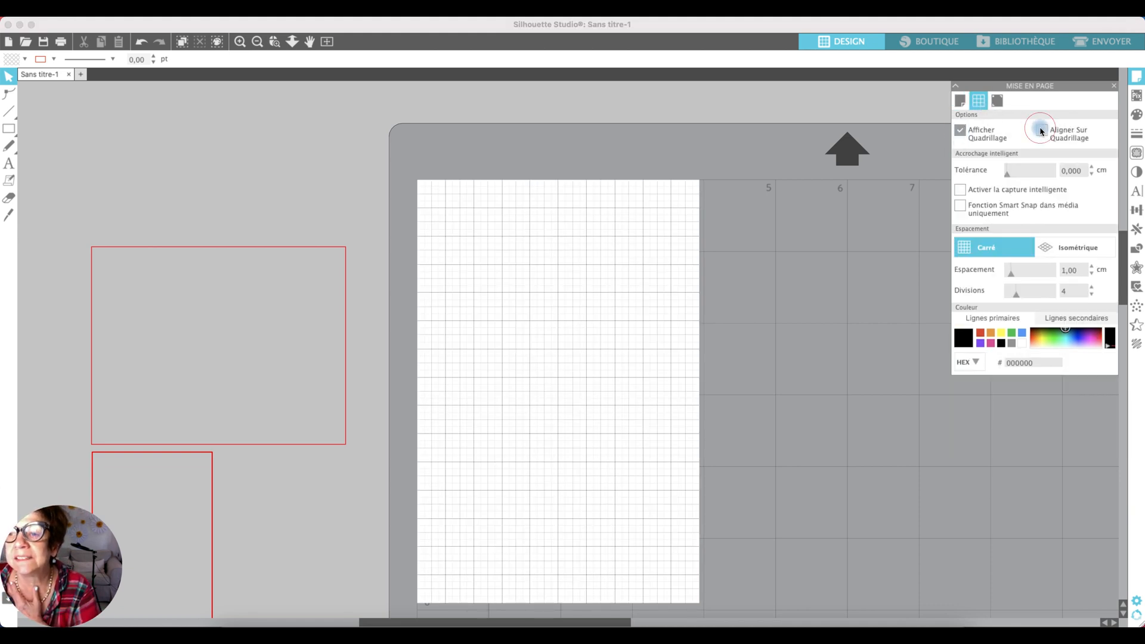
pyautogui.click(1094, 293)
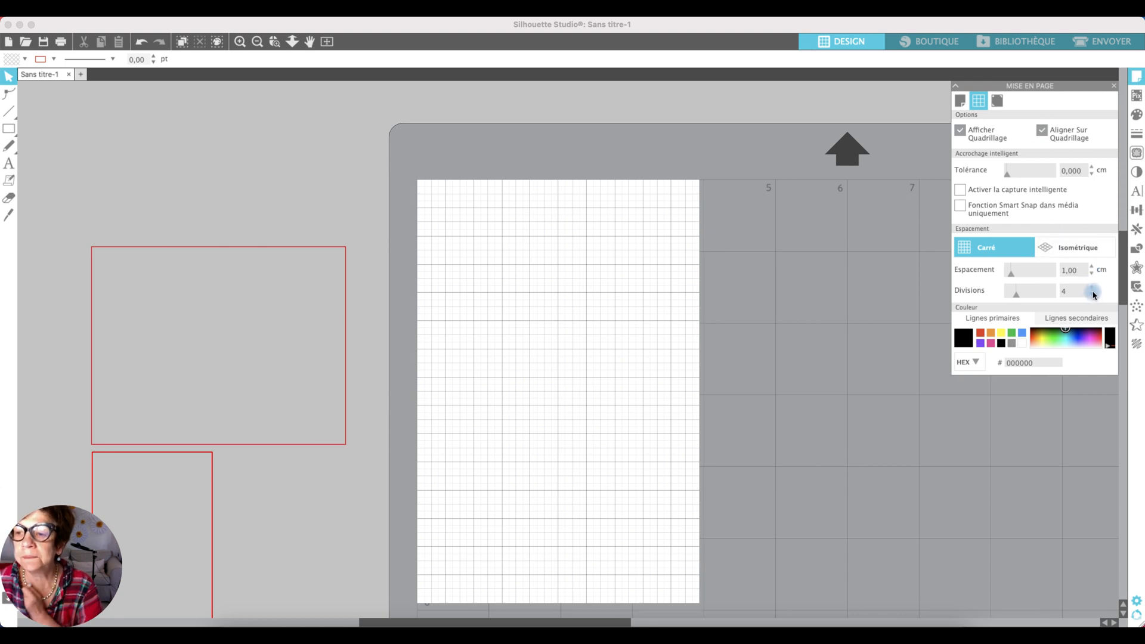
pyautogui.click(1092, 294)
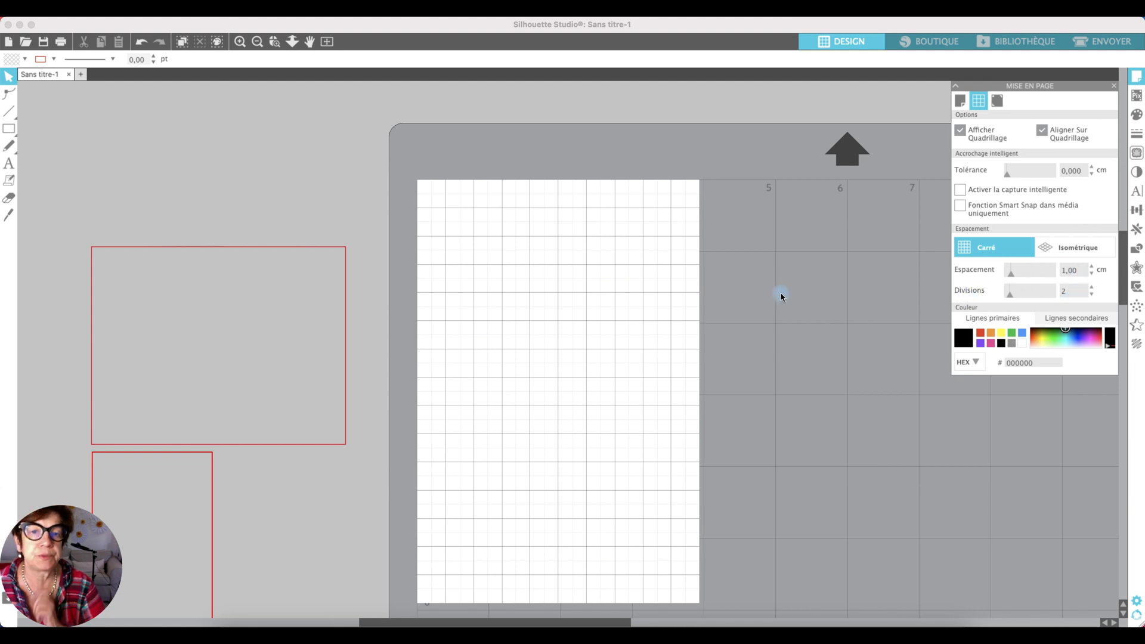
# - Move the large reference rectangle higher beside the page and draw a 9 x 7 cm rectangle on the page at X 0.5, Y 0.5 cm
pyautogui.moveTo(331, 251); pyautogui.dragTo(321, 164)
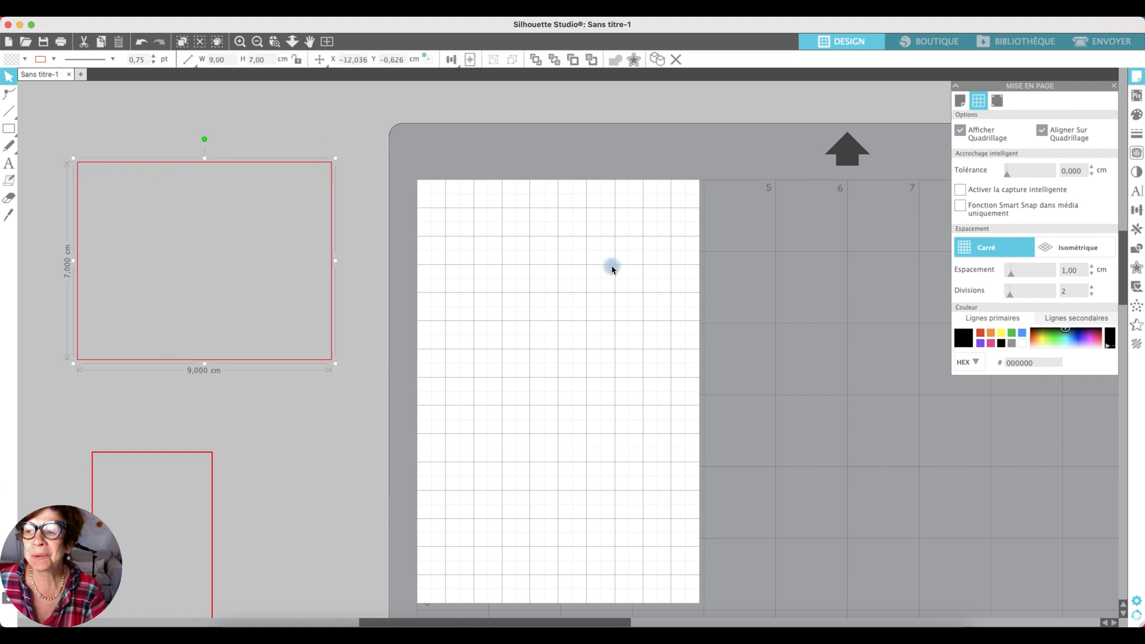
pyautogui.moveTo(9, 128)
pyautogui.click(23, 129)
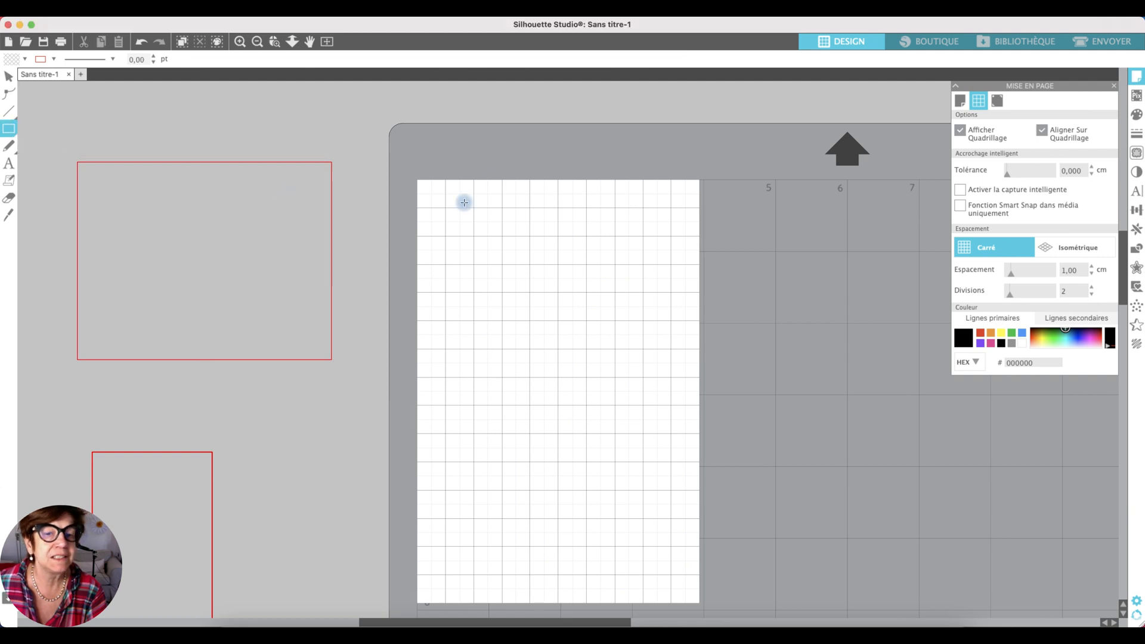
pyautogui.moveTo(429, 194)
pyautogui.mouseDown()
pyautogui.moveTo(629, 276)
pyautogui.moveTo(685, 329)
pyautogui.moveTo(683, 391)
pyautogui.mouseUp()
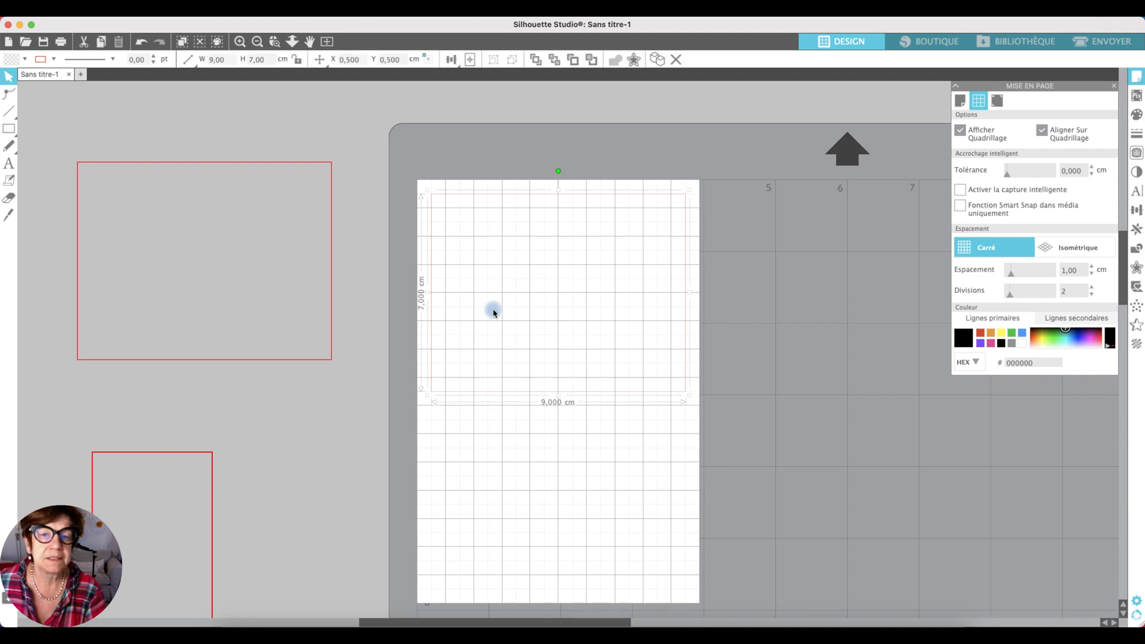
# - Move the small reference rectangle higher beside the page and set the grid divisions to 4
pyautogui.moveTo(158, 454); pyautogui.dragTo(191, 296)
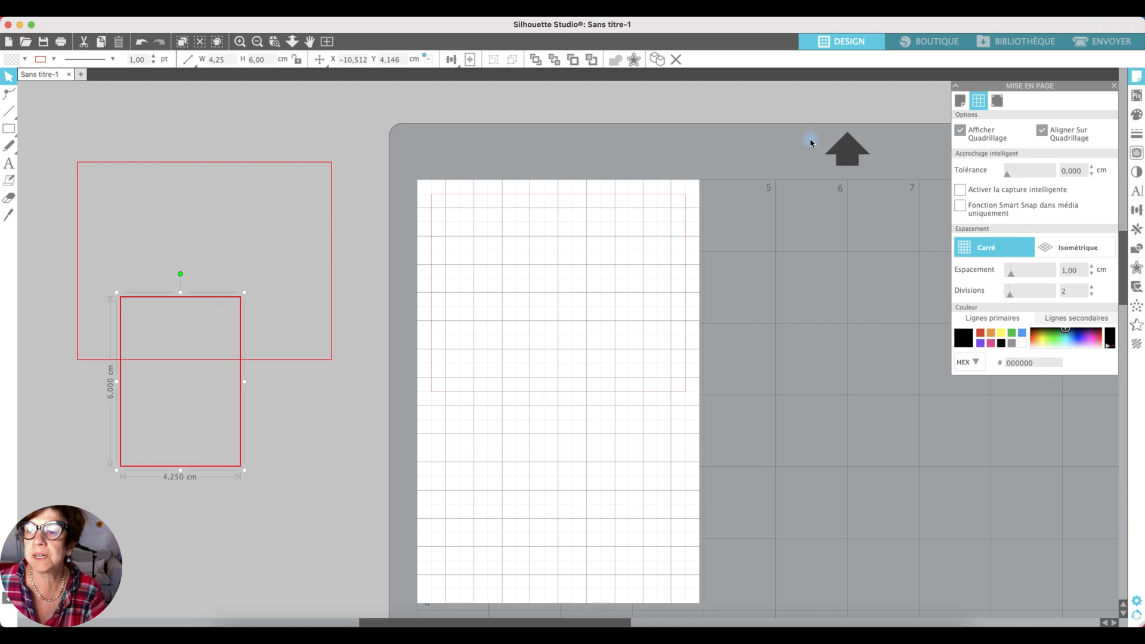
pyautogui.click(960, 100)
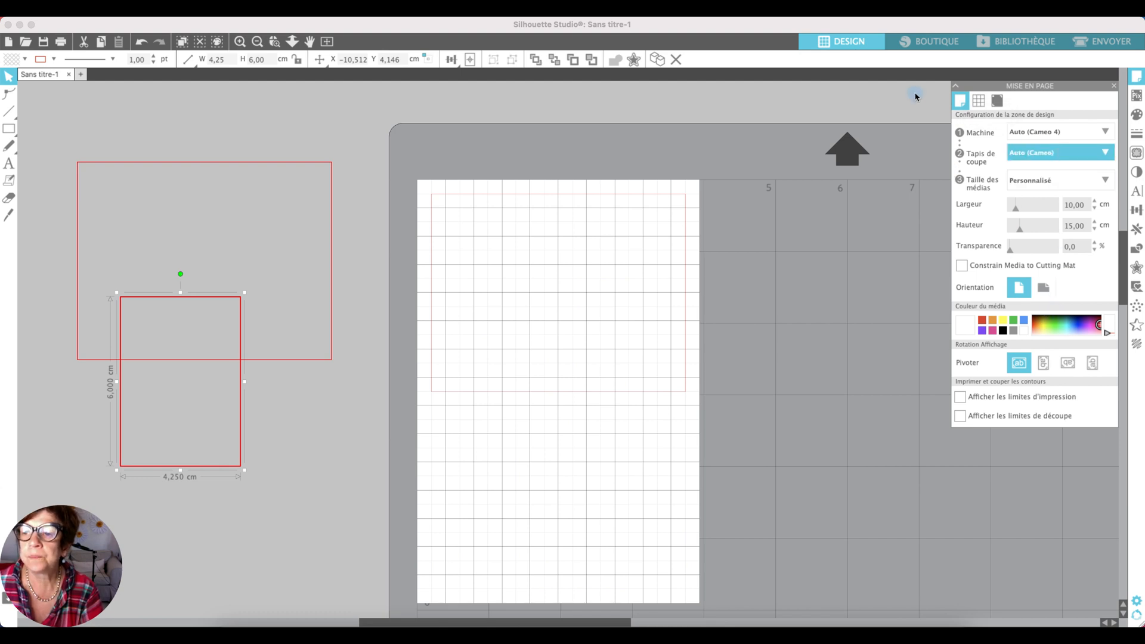
pyautogui.click(978, 102)
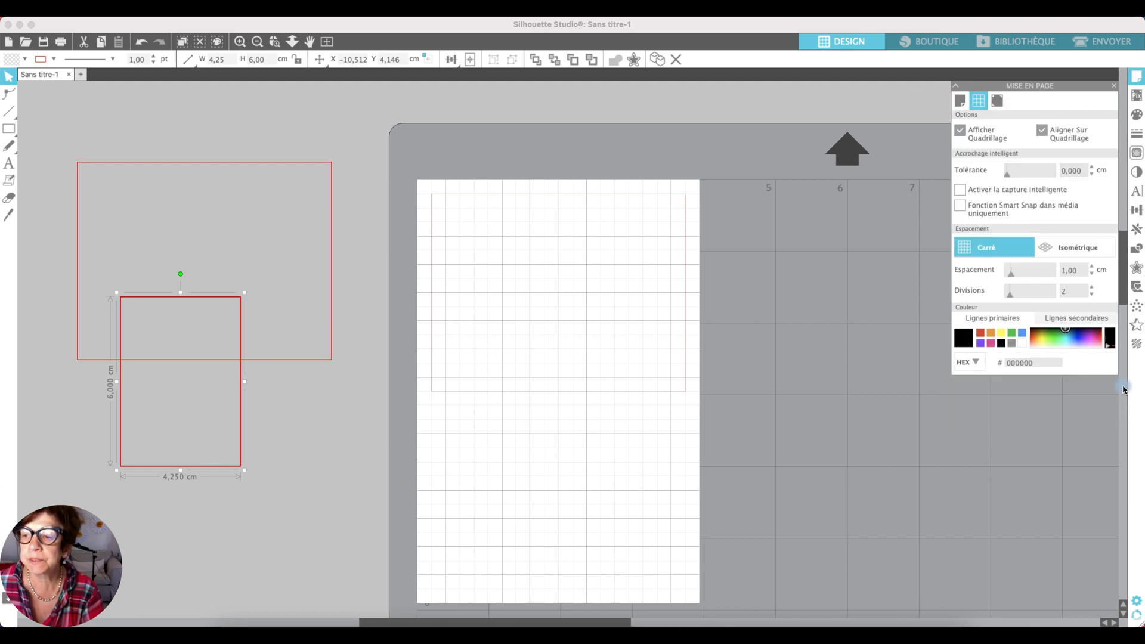
pyautogui.click(1092, 288)
pyautogui.click(1091, 287)
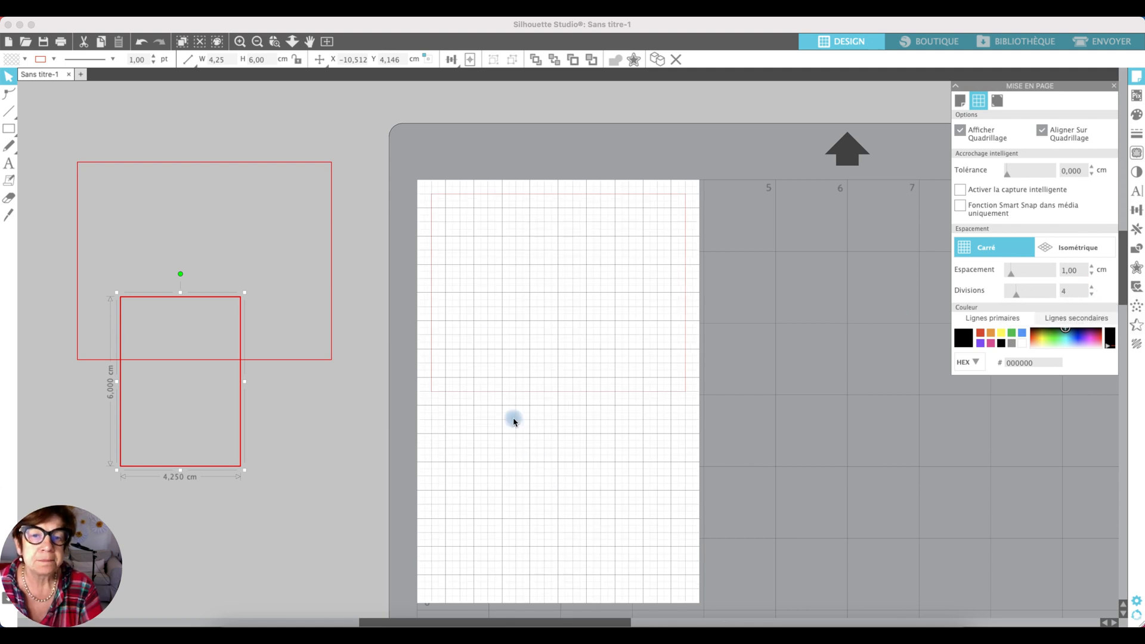
# - Set the line thickness of the 9 x 7 cm rectangle on the page to 0.75 pt
pyautogui.click(404, 190)
pyautogui.click(523, 197)
pyautogui.click(523, 197)
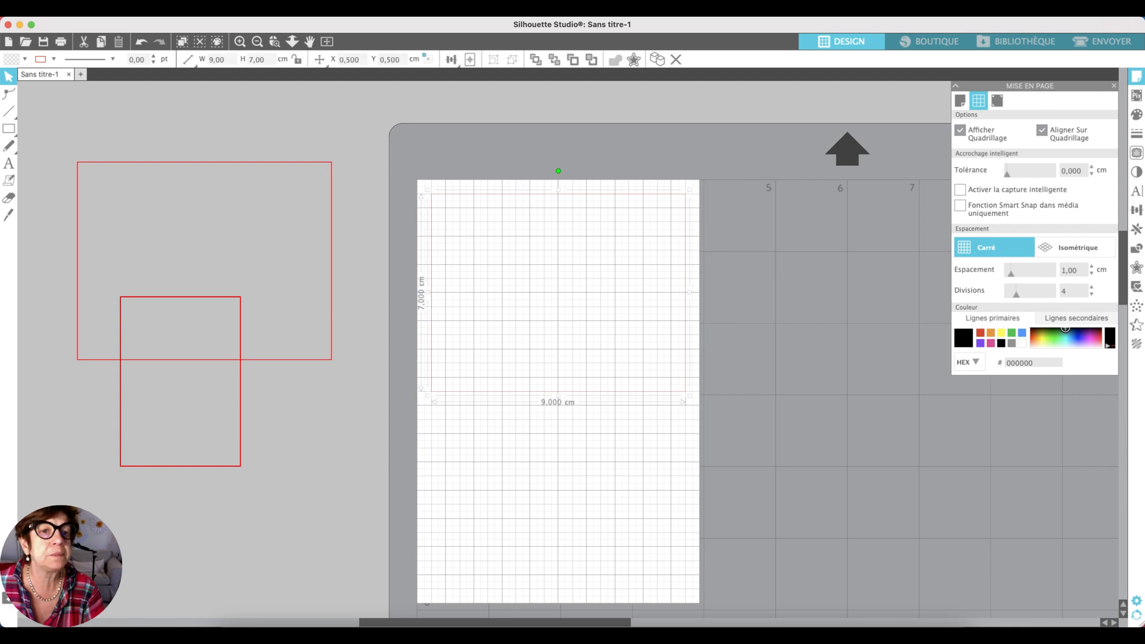
pyautogui.click(153, 58)
pyautogui.click(154, 58)
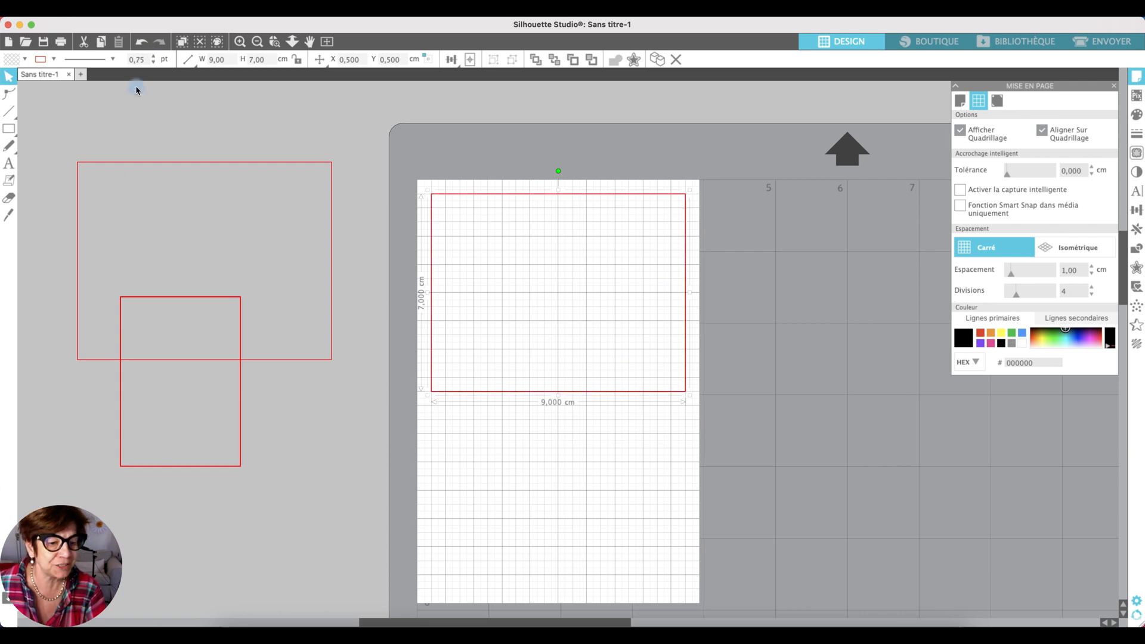
# - Draw a 4.25 x 6 cm rectangle on the page below the large one, at X 0.5, Y 8 cm
pyautogui.click(166, 298)
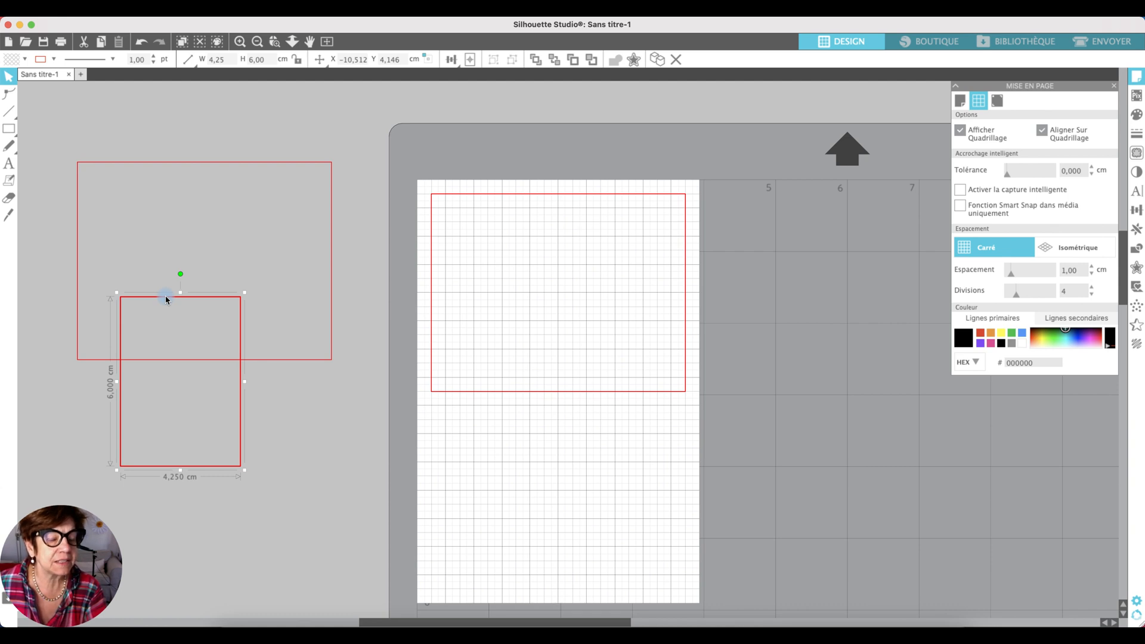
pyautogui.click(6, 128)
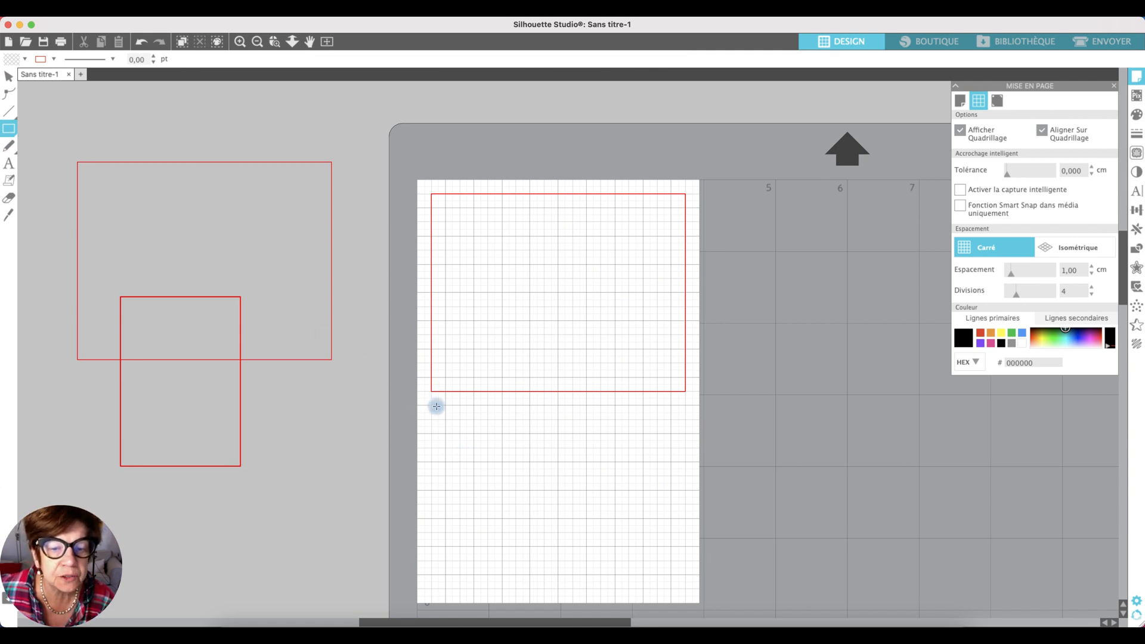
pyautogui.moveTo(430, 406); pyautogui.dragTo(548, 578)
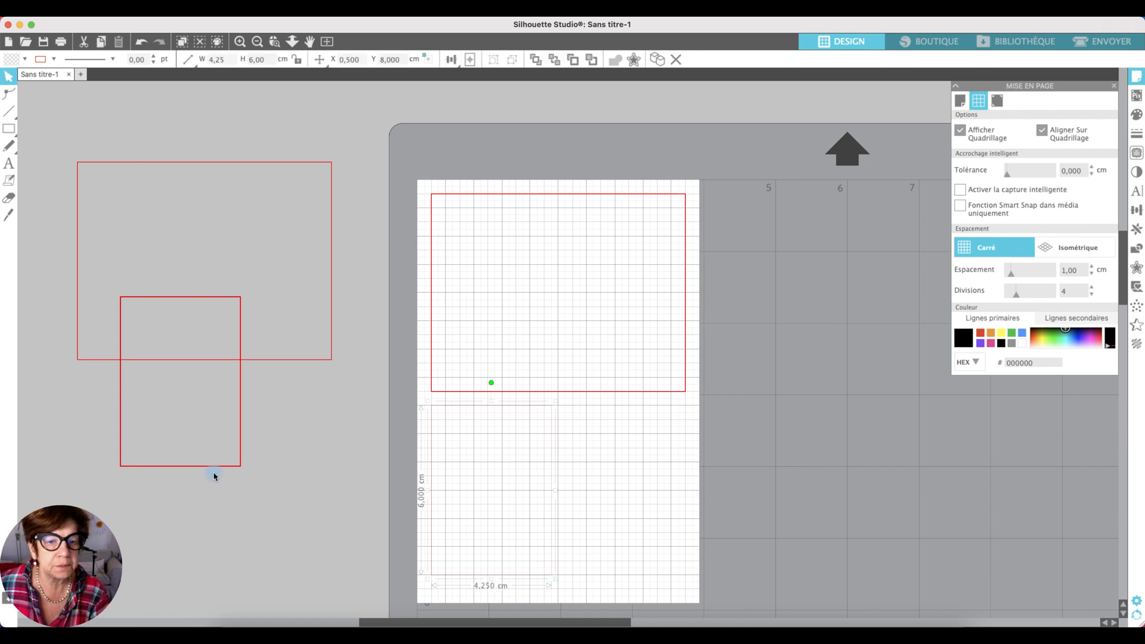
# - Set the line thickness of the 4.25 x 6 cm rectangle on the page to 0.75 pt
pyautogui.moveTo(201, 472); pyautogui.dragTo(199, 466)
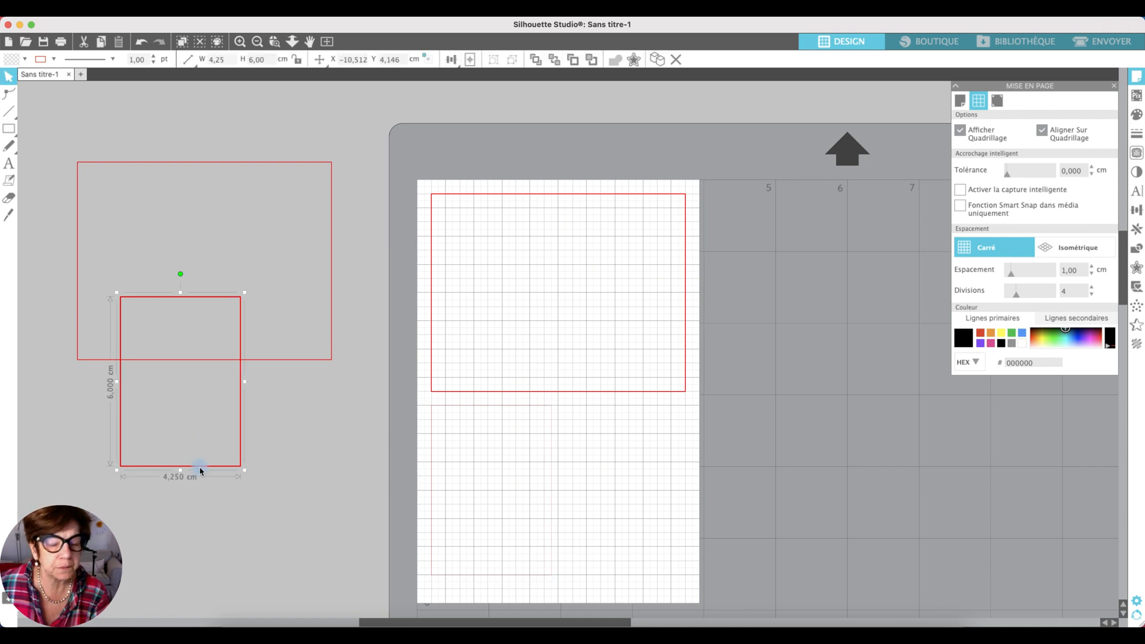
pyautogui.click(455, 410)
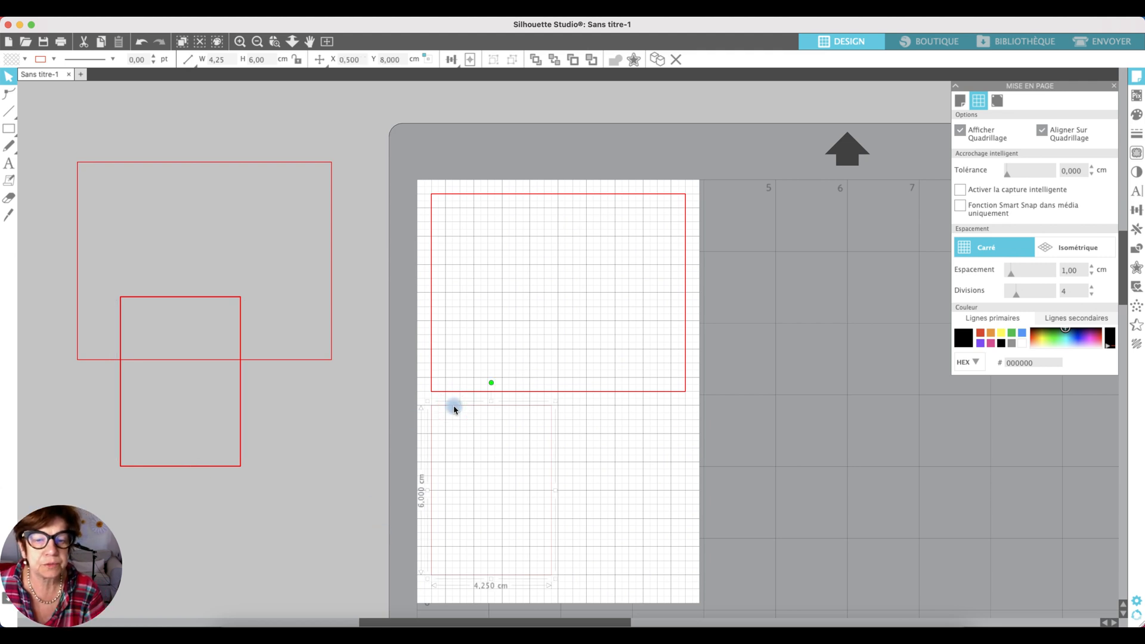
pyautogui.click(190, 60)
pyautogui.click(319, 61)
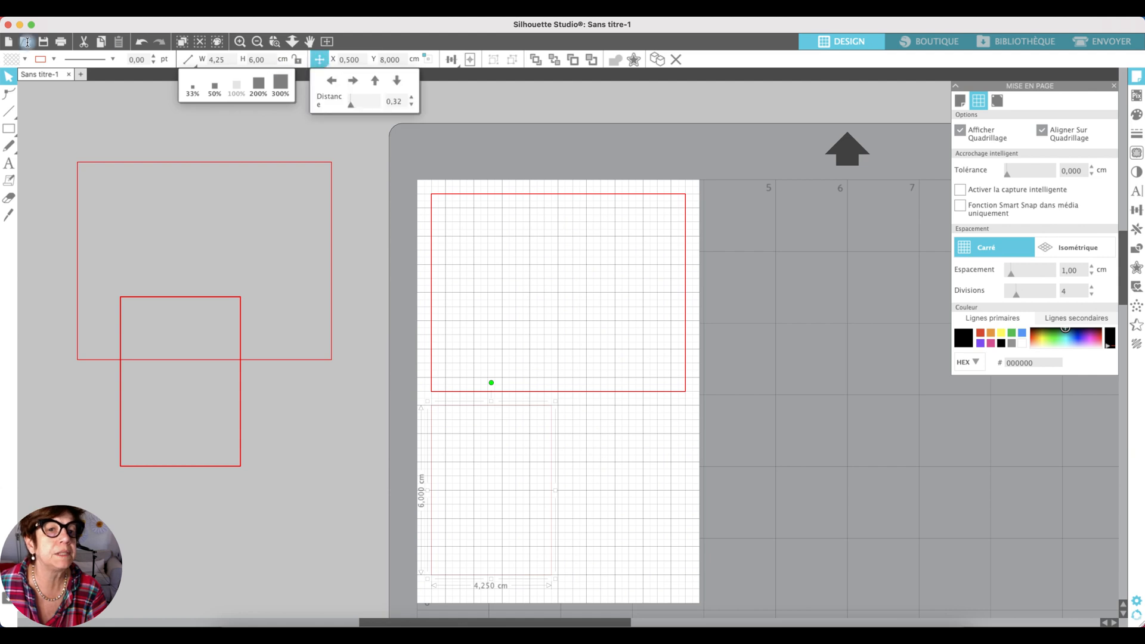
pyautogui.click(153, 60)
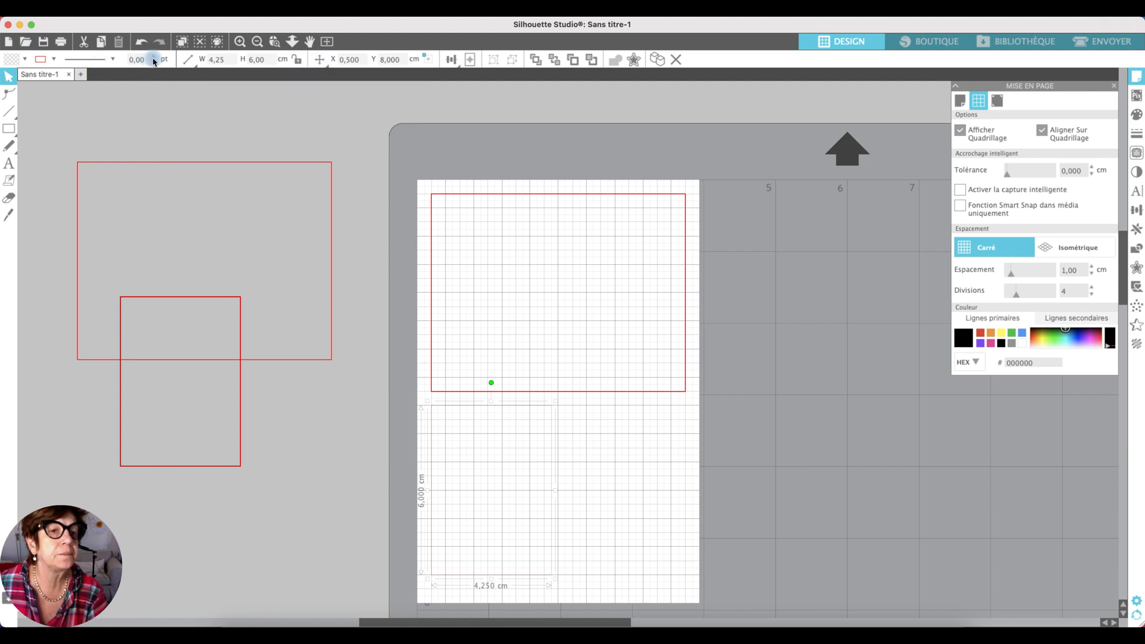
pyautogui.click(153, 59)
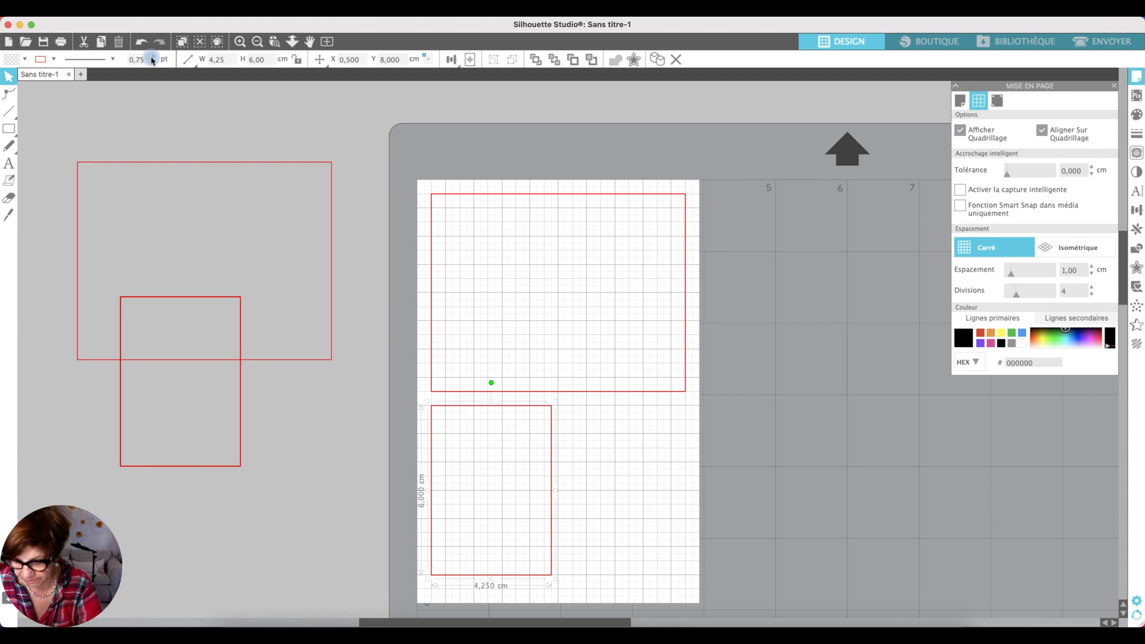
# - Duplicate the small rectangle to its right and shift the copy to X 5.25 cm, aligned with the large rectangle's right edge
pyautogui.press('super+Right')
pyautogui.press('Right')
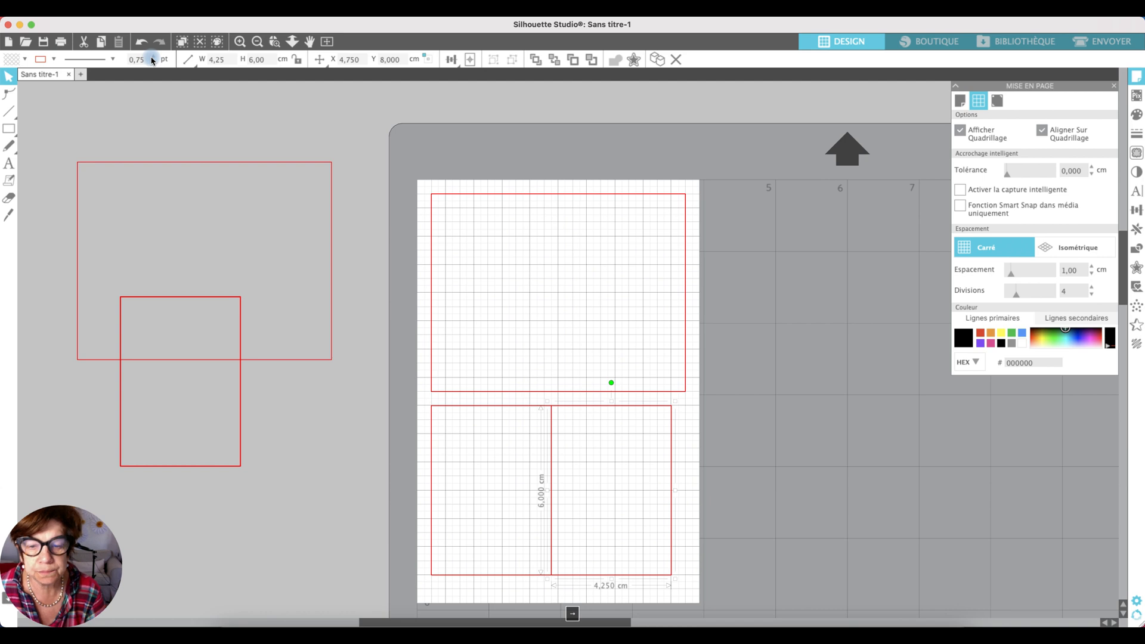
pyautogui.hotkey('shift', 'Right')
pyautogui.press('Right')
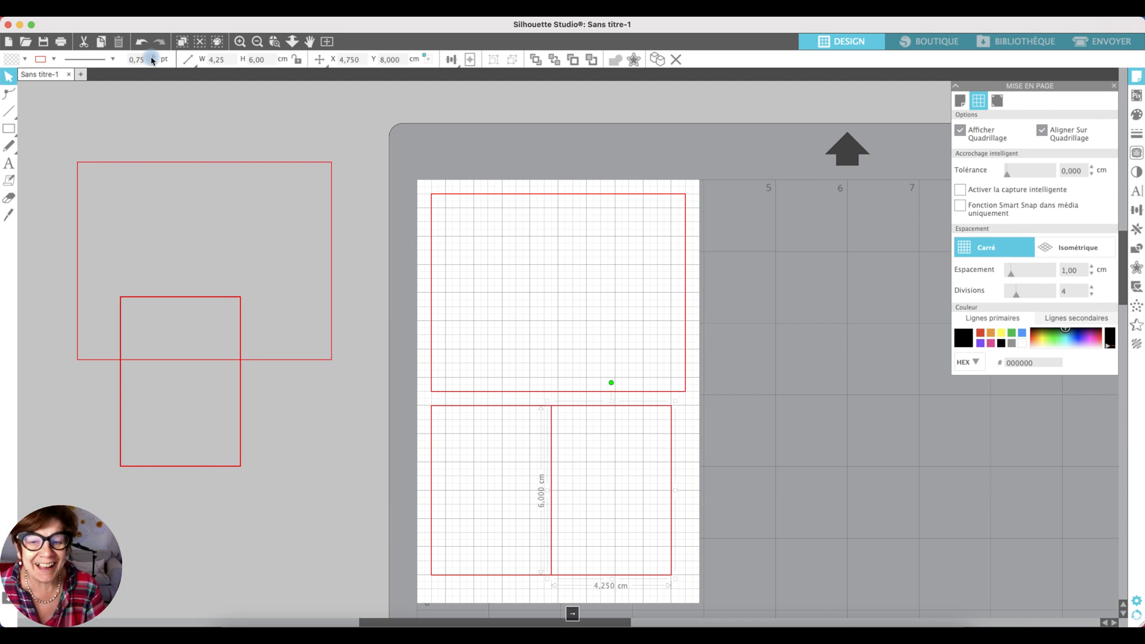
pyautogui.click(679, 428)
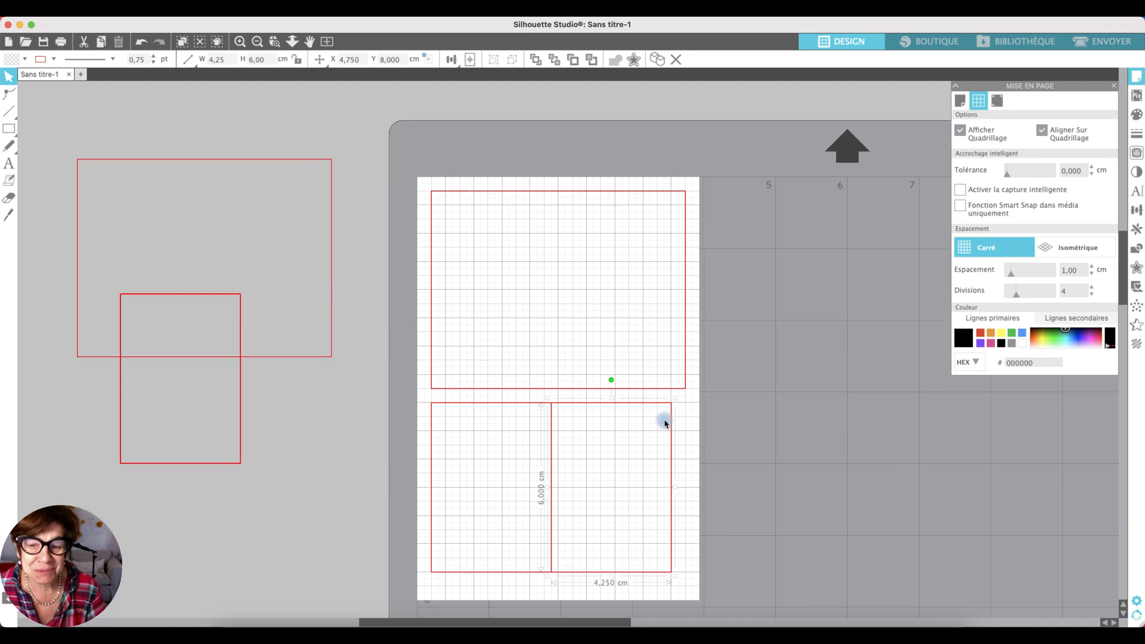
pyautogui.click(647, 406)
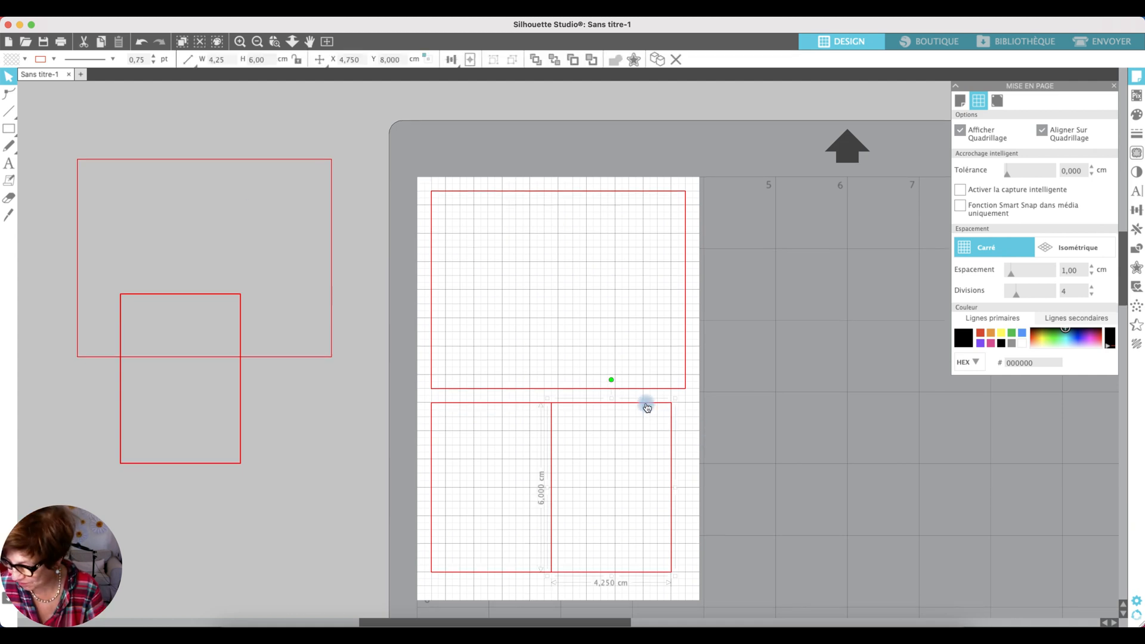
pyautogui.press('Right')
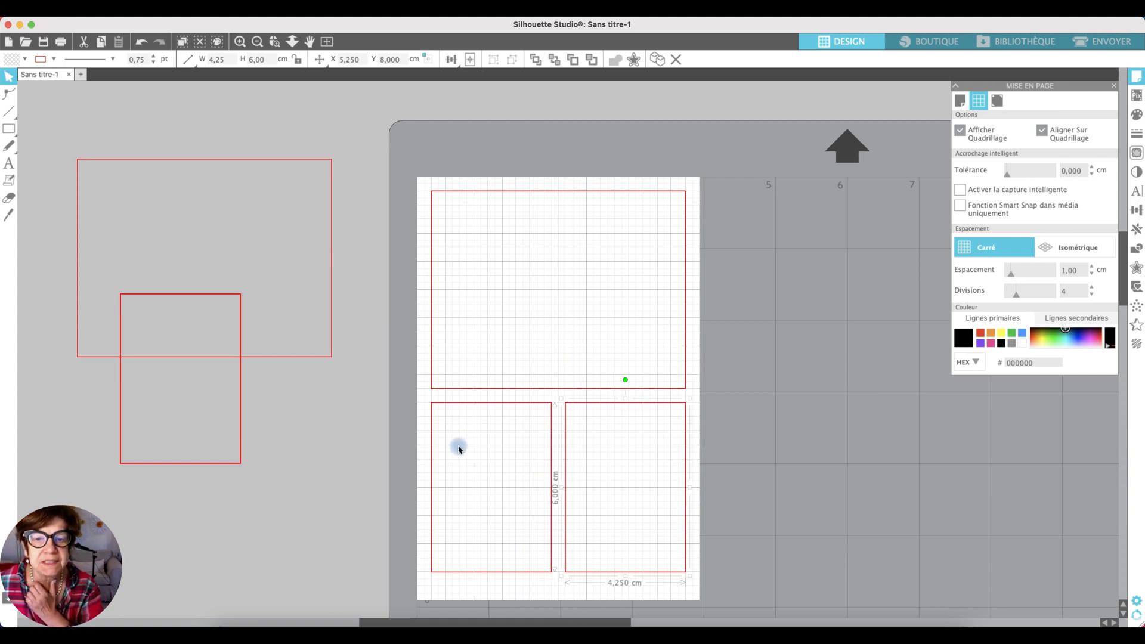
# - Turn off grid display and grid snapping, and delete the two reference rectangles outside the page
pyautogui.click(1044, 132)
pyautogui.click(956, 135)
pyautogui.click(783, 347)
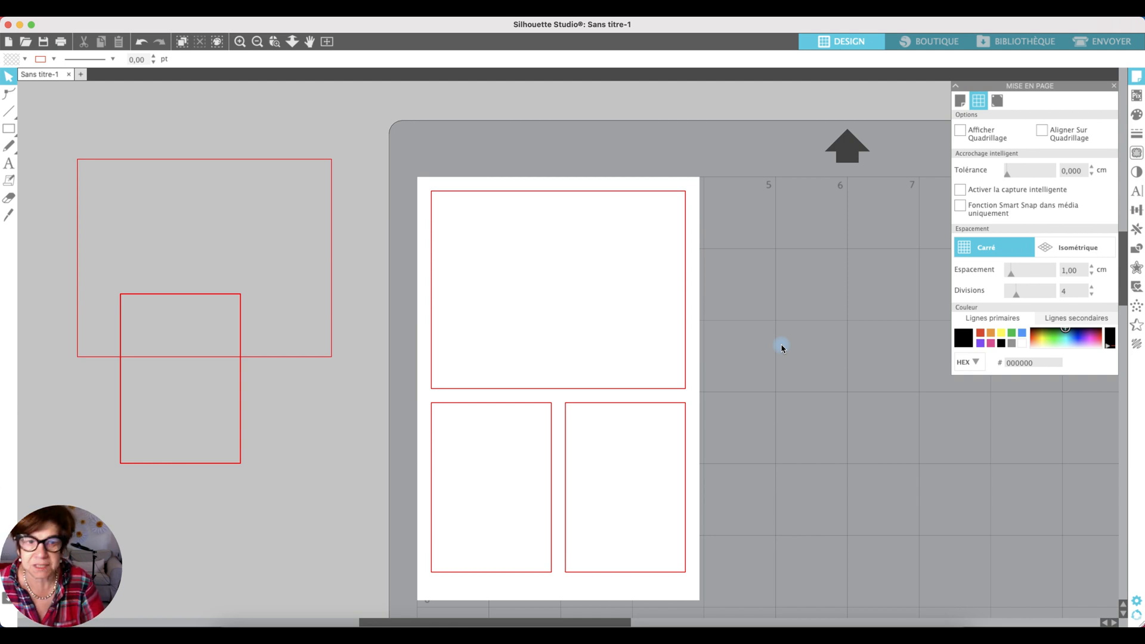
pyautogui.moveTo(55, 141); pyautogui.dragTo(340, 496)
pyautogui.press('Delete')
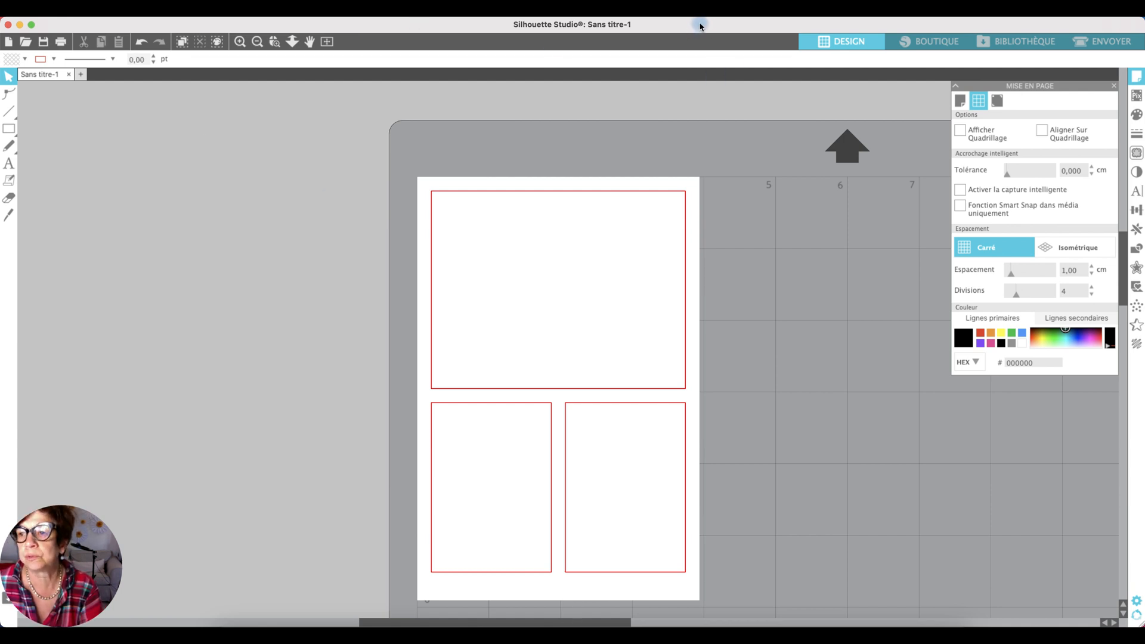
# - Fill the large upper rectangle with the photo IMG_2426.jpeg from the desktop
pyautogui.click(547, 192)
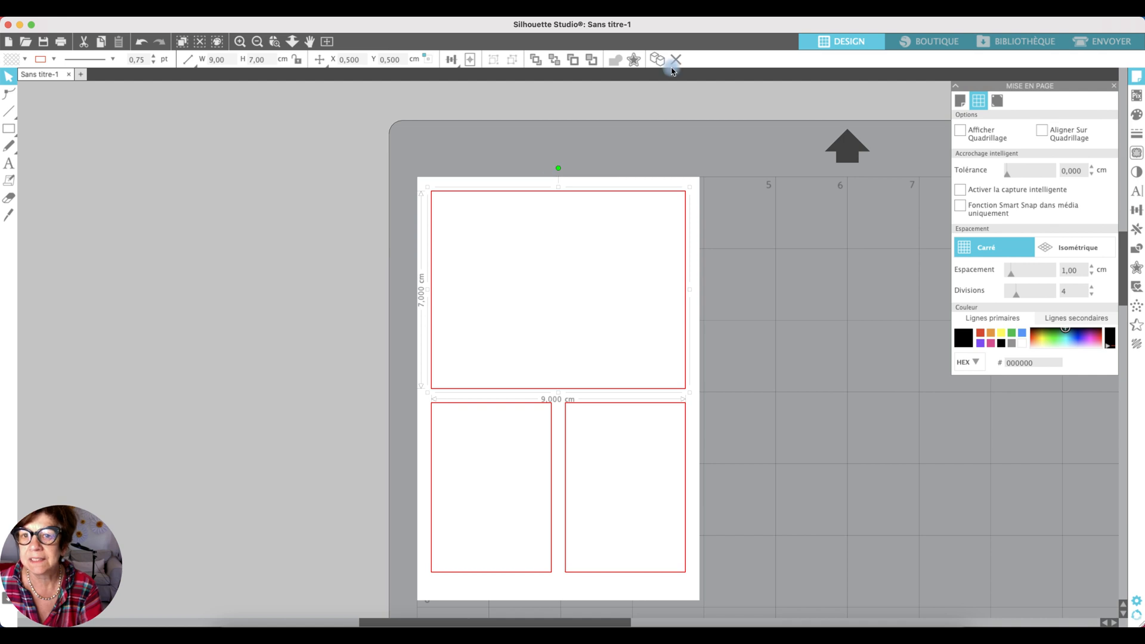
pyautogui.moveTo(849, 24); pyautogui.dragTo(768, 17)
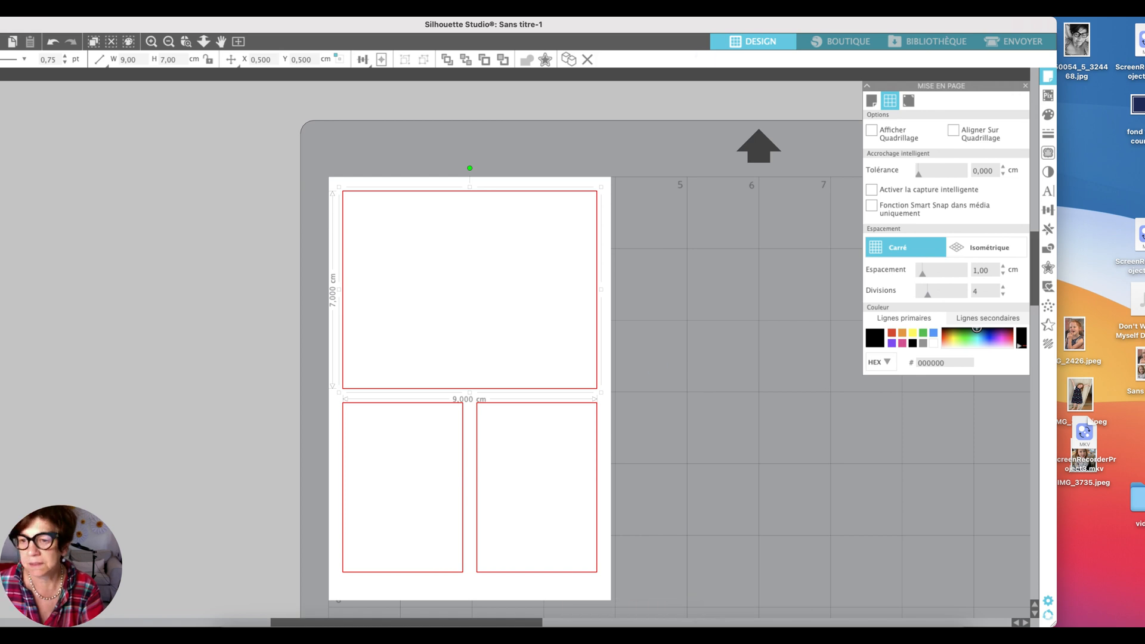
pyautogui.click(1075, 336)
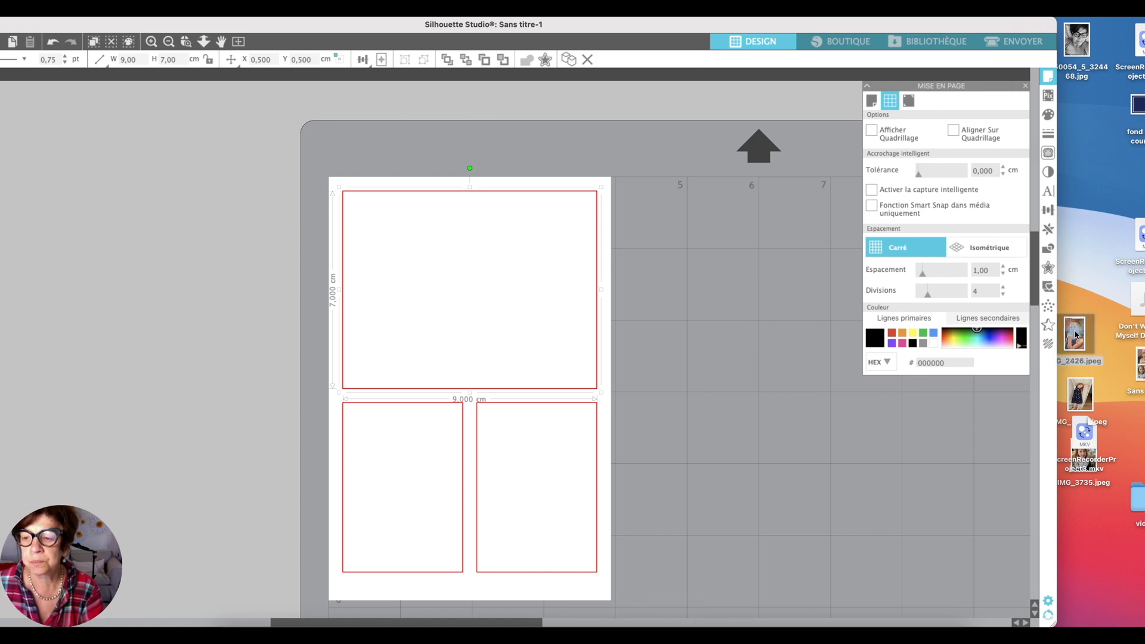
pyautogui.moveTo(1075, 332); pyautogui.dragTo(1074, 331)
pyautogui.moveTo(781, 344); pyautogui.dragTo(778, 343)
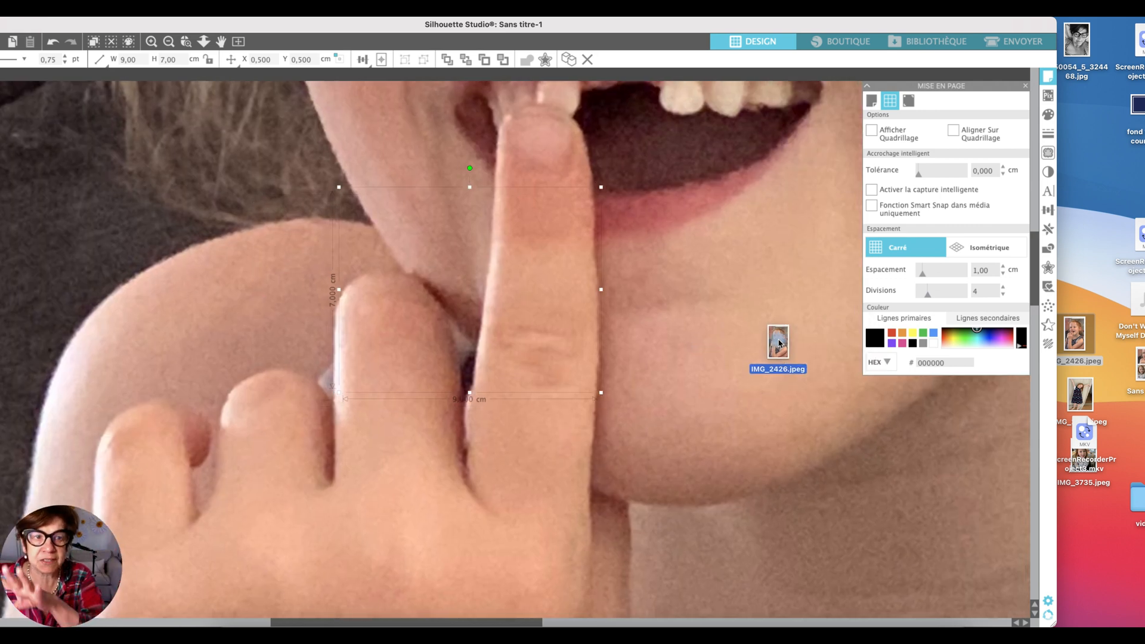
pyautogui.moveTo(778, 342); pyautogui.dragTo(505, 280)
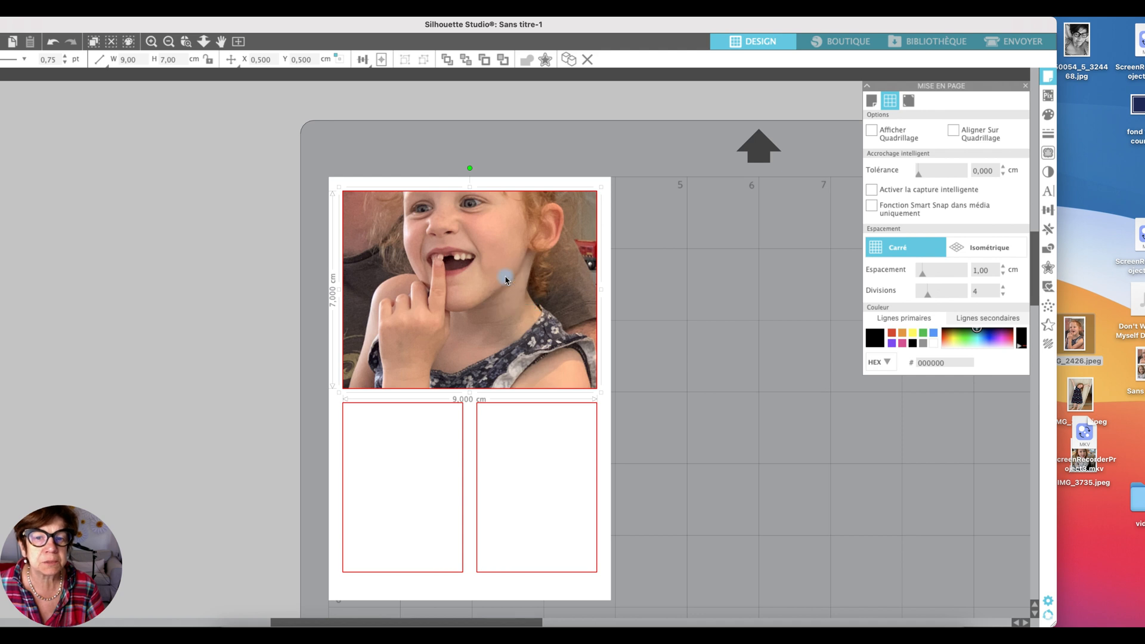
pyautogui.click(683, 325)
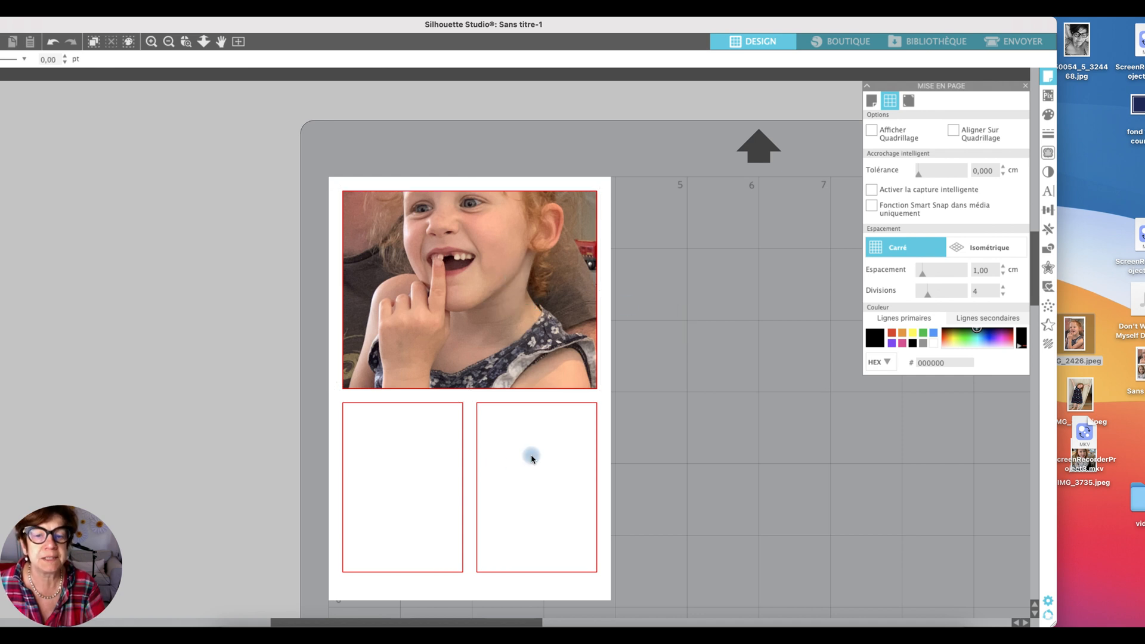
# - Fill the lower-left small rectangle with the desktop photo IMG_2269.jpeg and the lower-right one with IMG_3735.jpeg
pyautogui.click(432, 403)
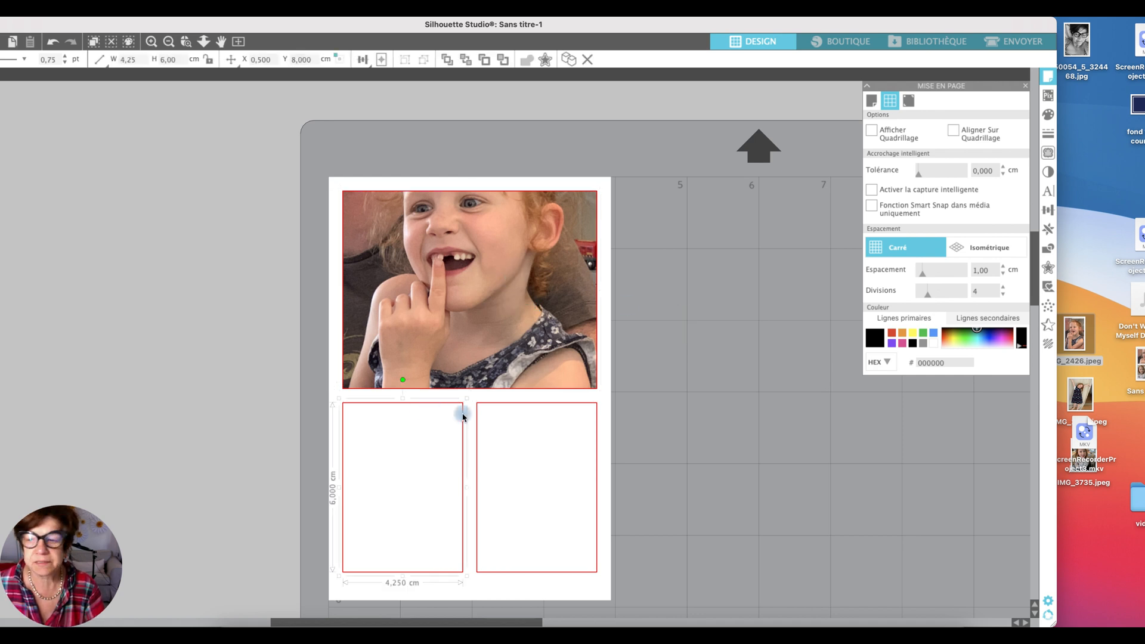
pyautogui.moveTo(1080, 398); pyautogui.dragTo(606, 501)
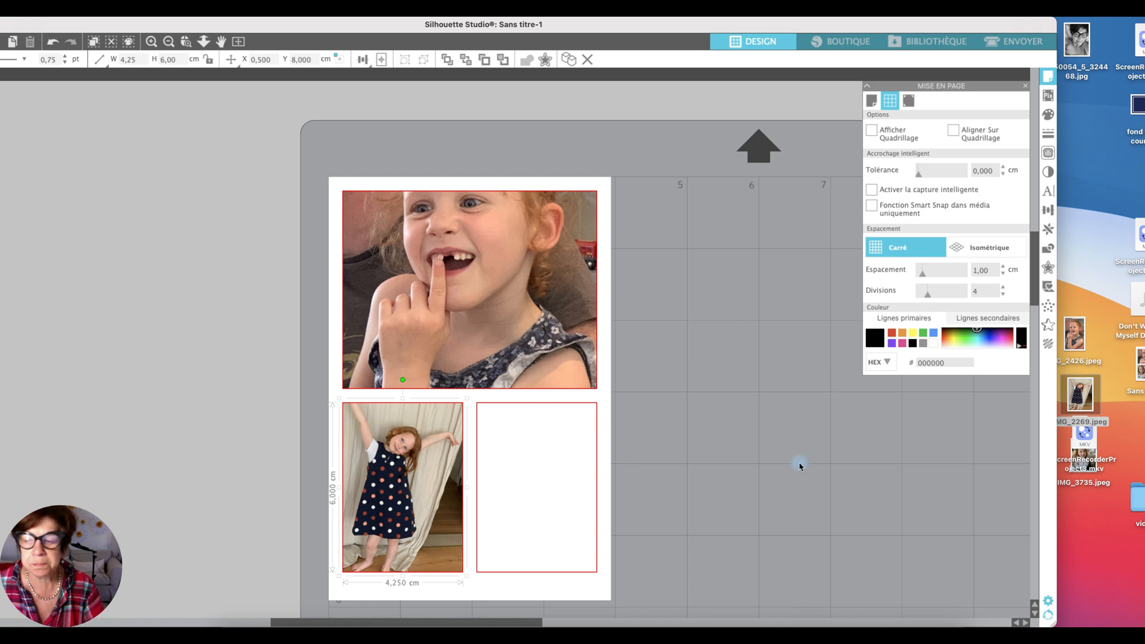
pyautogui.click(1083, 468)
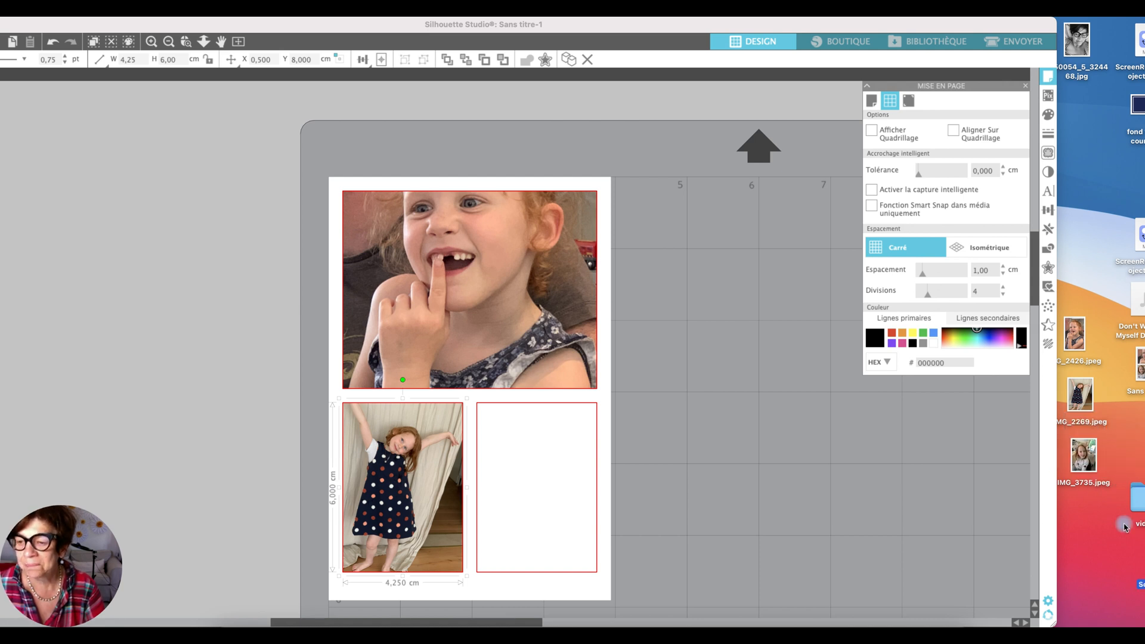
pyautogui.moveTo(1081, 461); pyautogui.dragTo(519, 486)
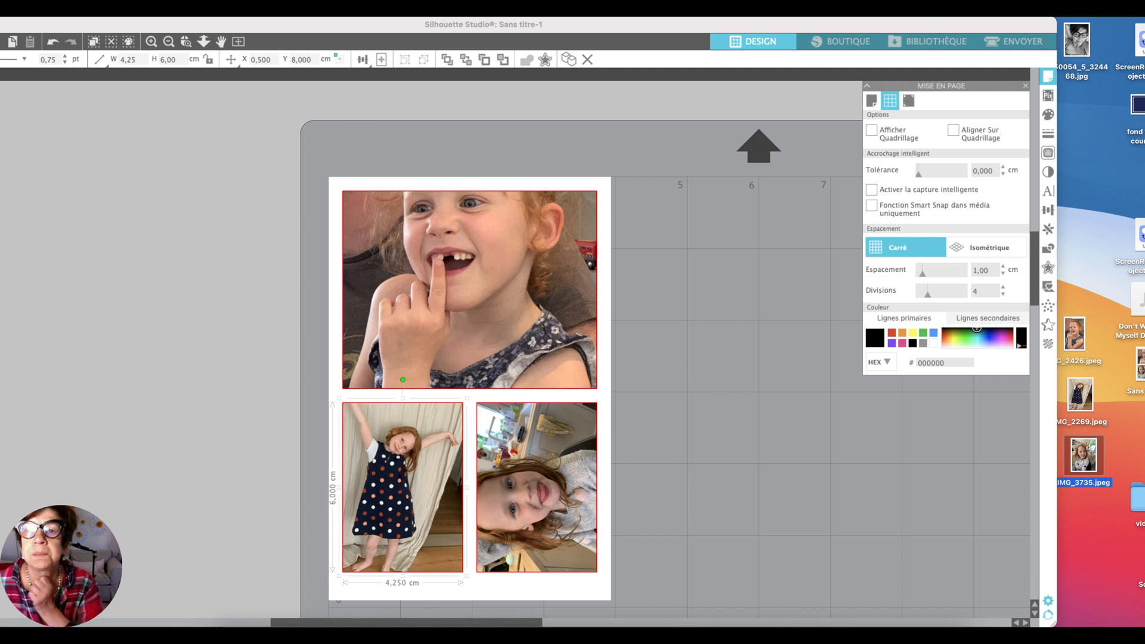
# - Rotate the photo fill of the lower-right small rectangle to 90 degrees so the portrait stands upright
pyautogui.moveTo(573, 26); pyautogui.dragTo(662, 27)
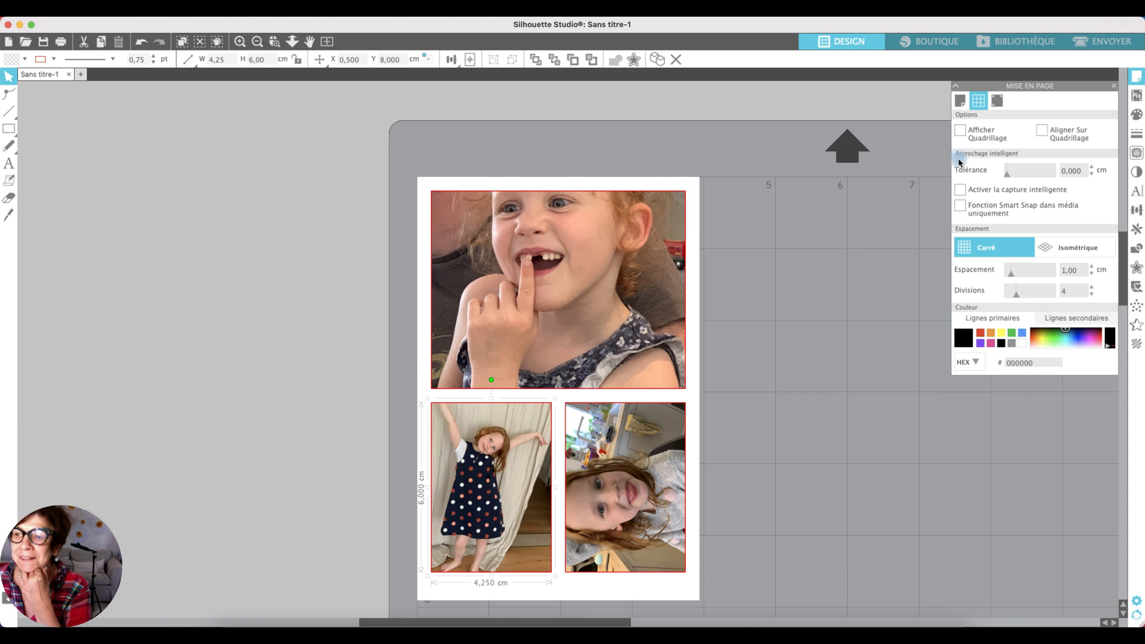
pyautogui.click(1139, 117)
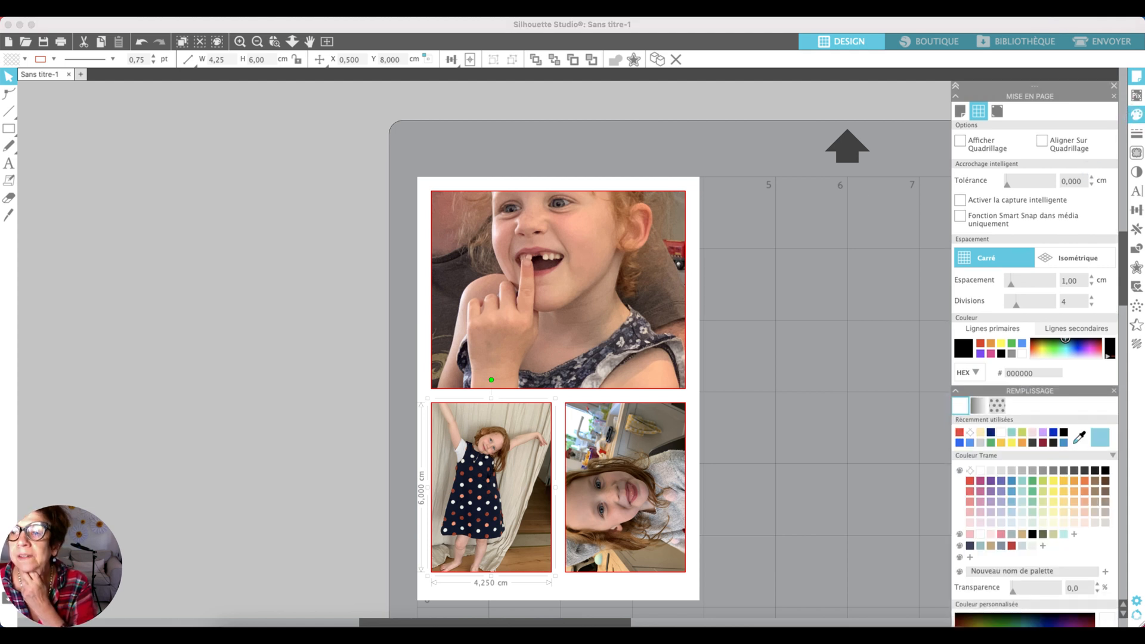
pyautogui.click(1114, 89)
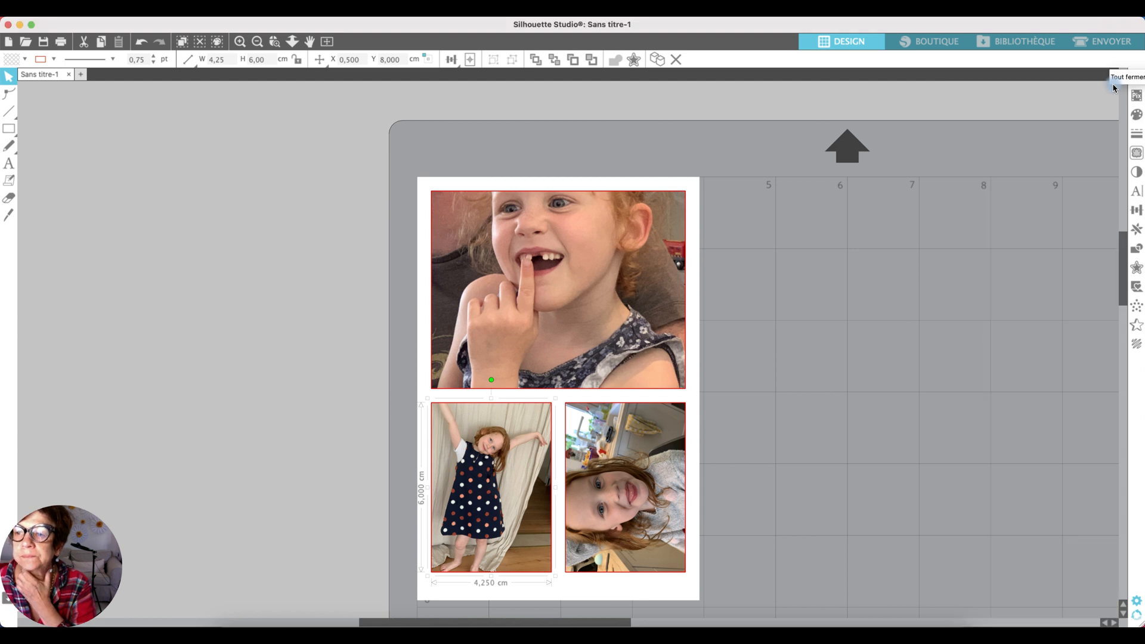
pyautogui.click(1138, 117)
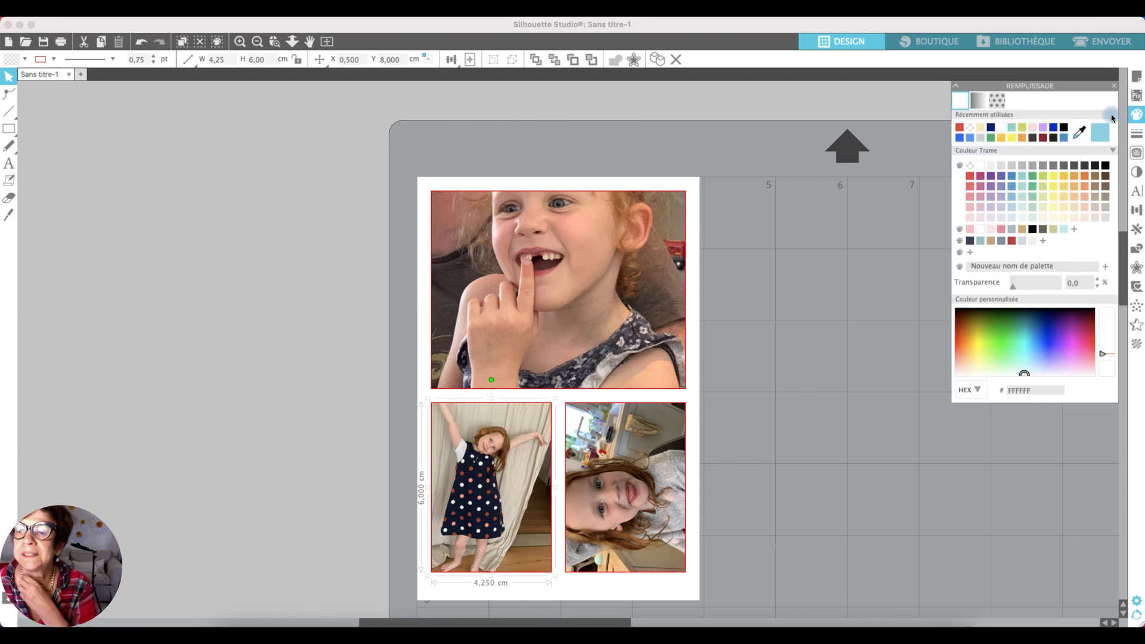
pyautogui.click(998, 100)
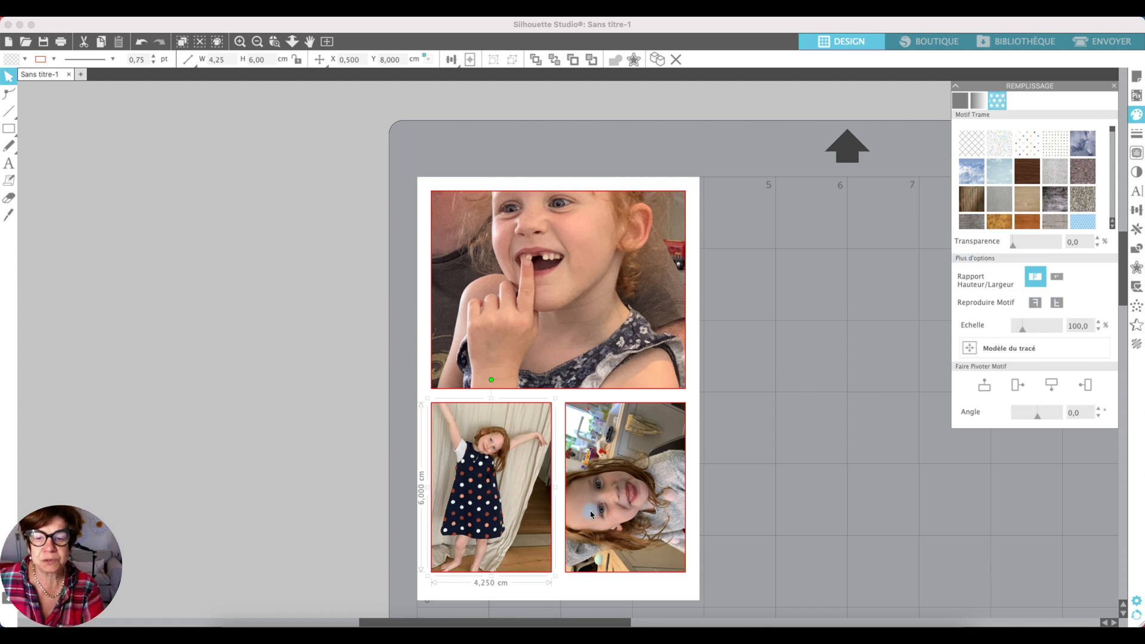
pyautogui.click(624, 503)
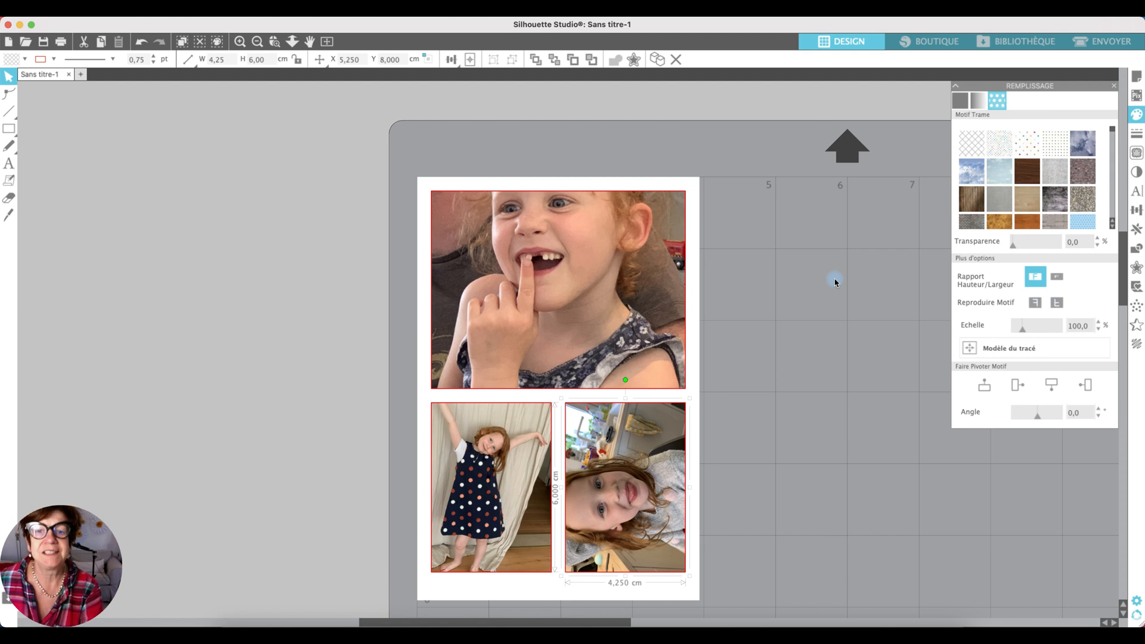
pyautogui.click(1017, 388)
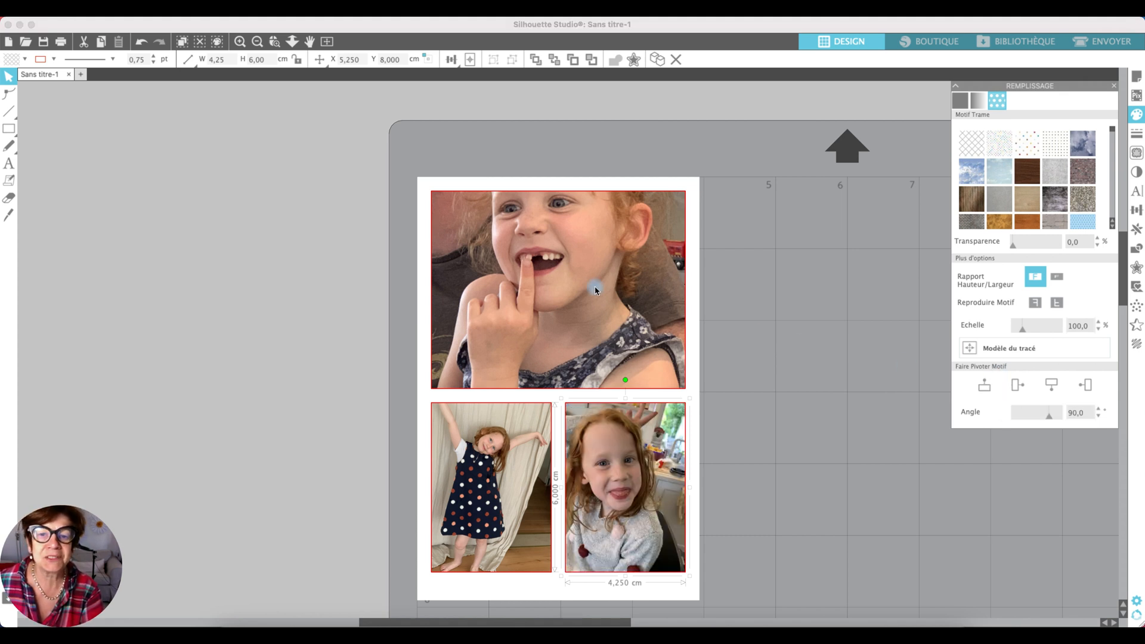
# - Shift the photo fill downward inside the large upper rectangle to show more of the child's forehead
pyautogui.click(556, 250)
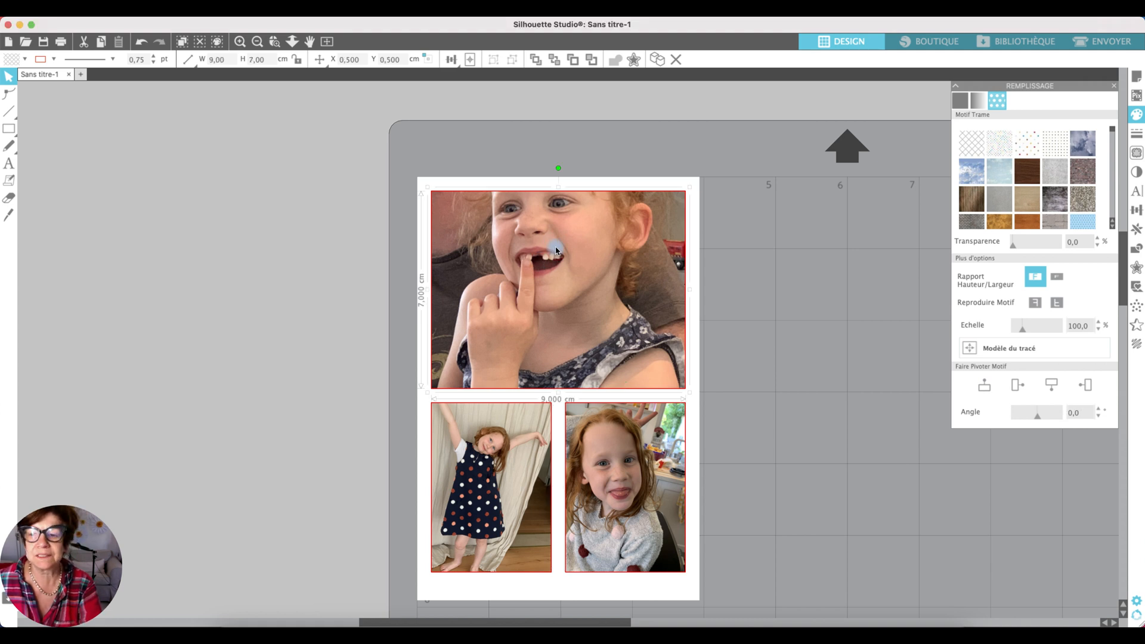
pyautogui.click(970, 348)
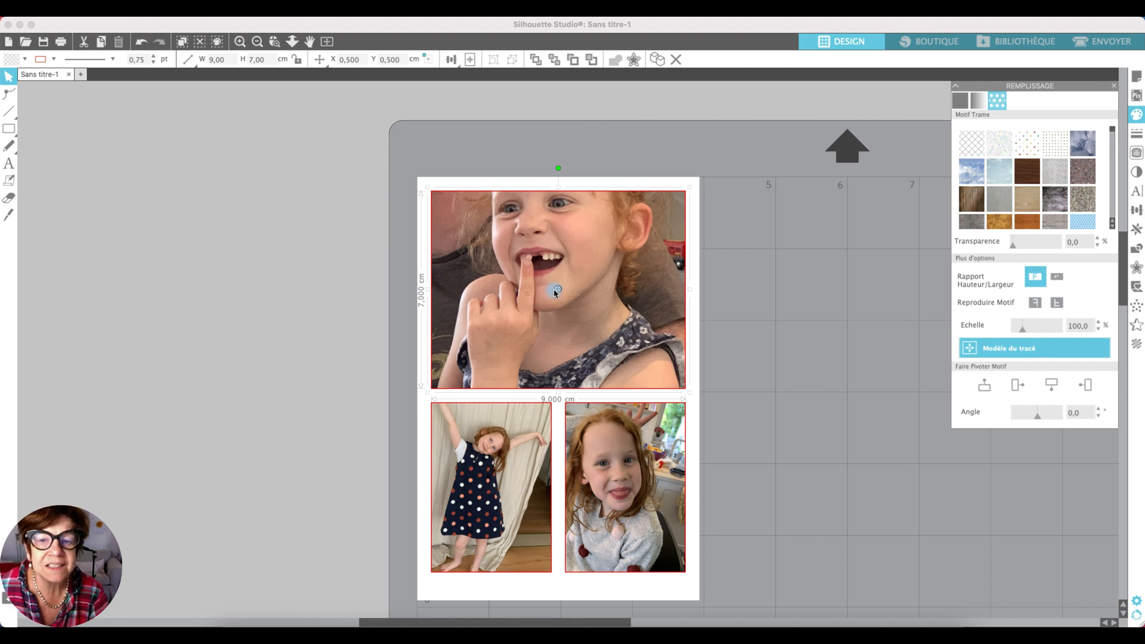
pyautogui.moveTo(559, 291); pyautogui.dragTo(555, 332)
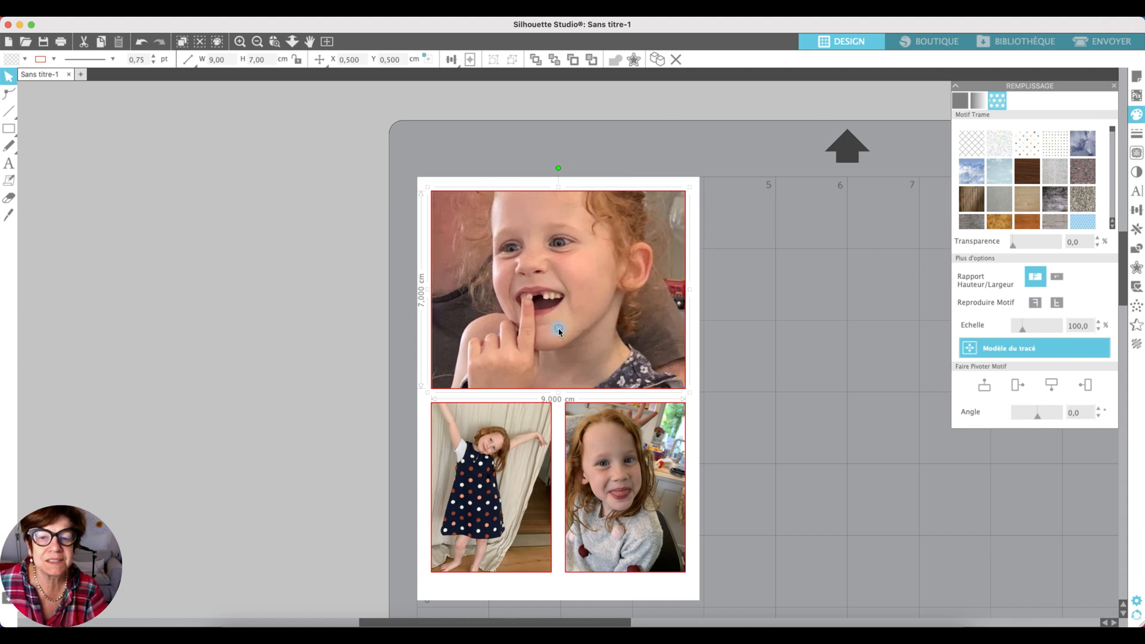
pyautogui.moveTo(559, 333); pyautogui.dragTo(558, 329)
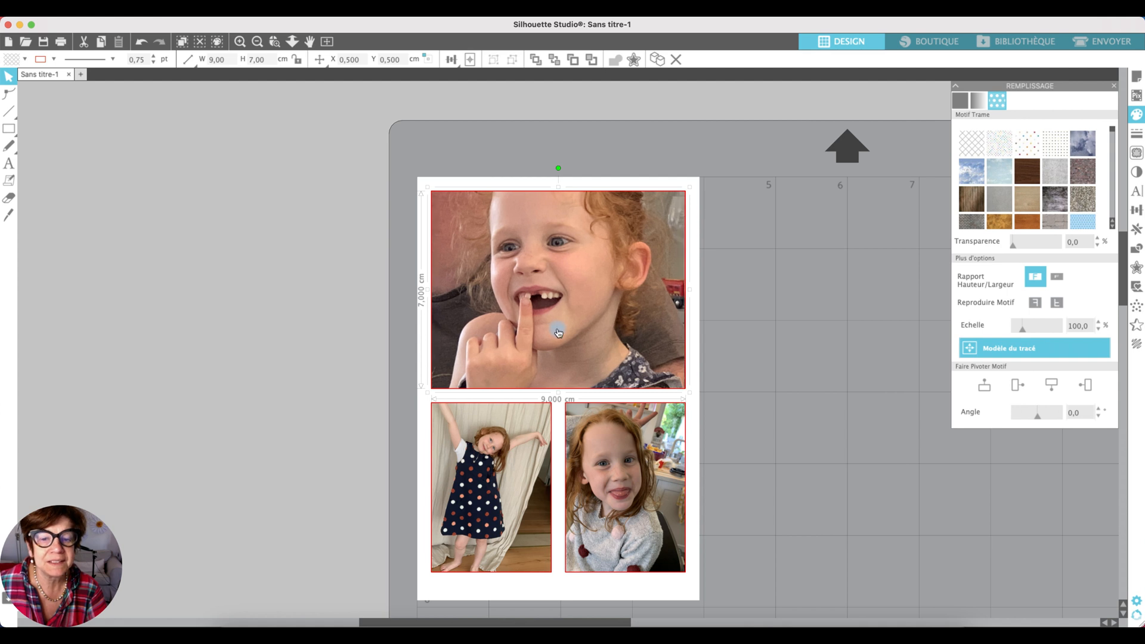
pyautogui.click(573, 380)
# - Scale the lower-left rectangle's photo fill to 140 % and shift it down inside the frame to show the whole head
pyautogui.click(480, 462)
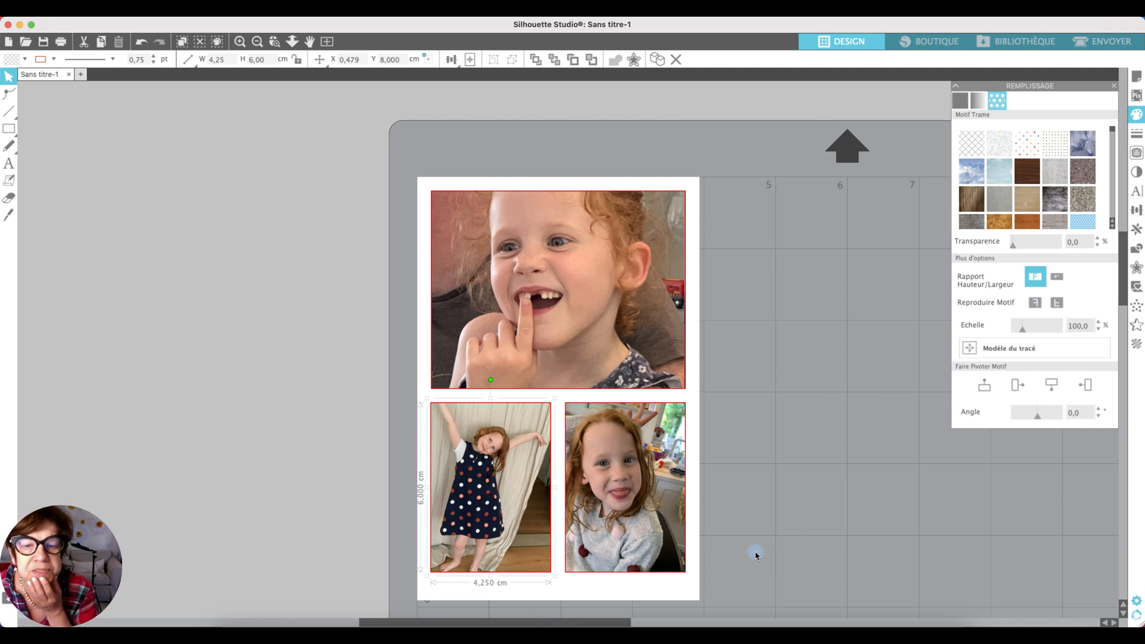
pyautogui.moveTo(1010, 329); pyautogui.dragTo(1028, 332)
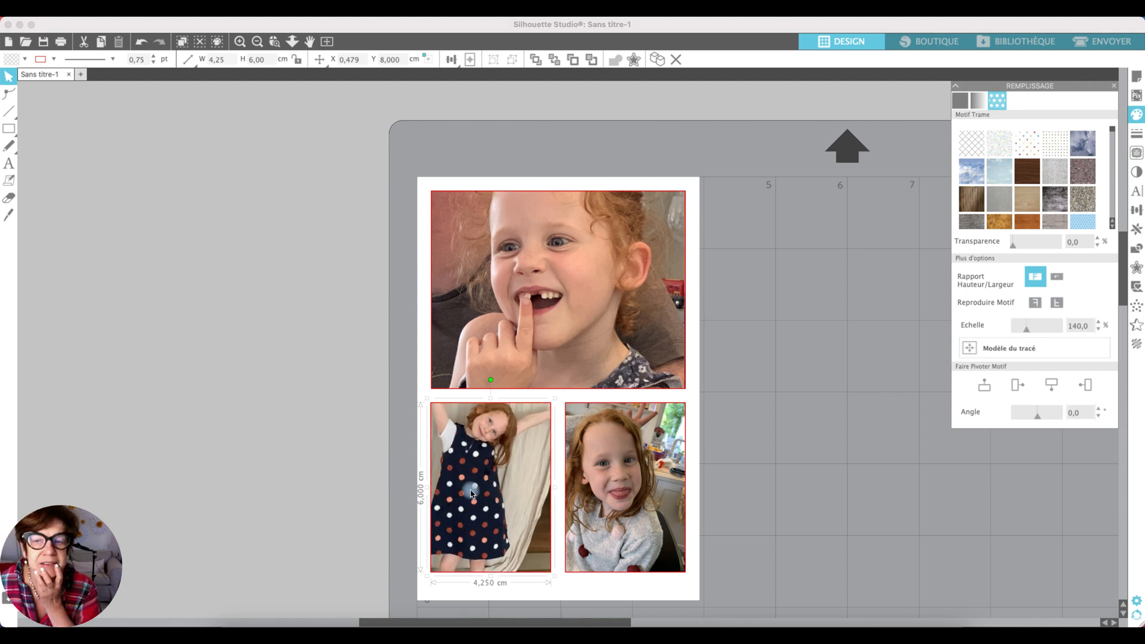
pyautogui.click(968, 352)
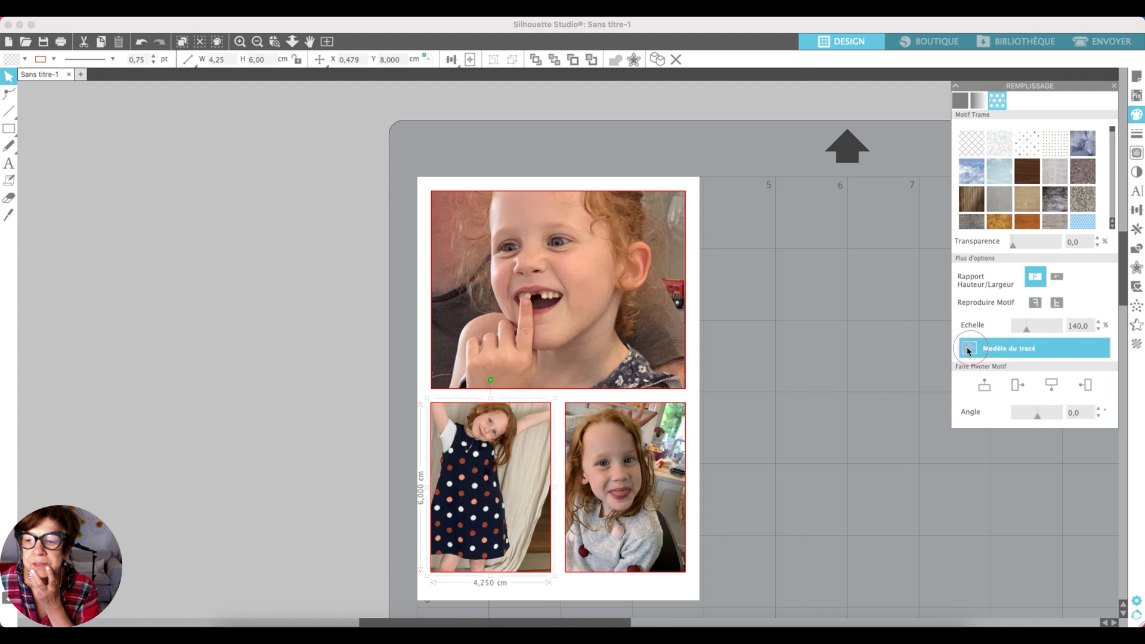
pyautogui.moveTo(491, 491); pyautogui.dragTo(496, 514)
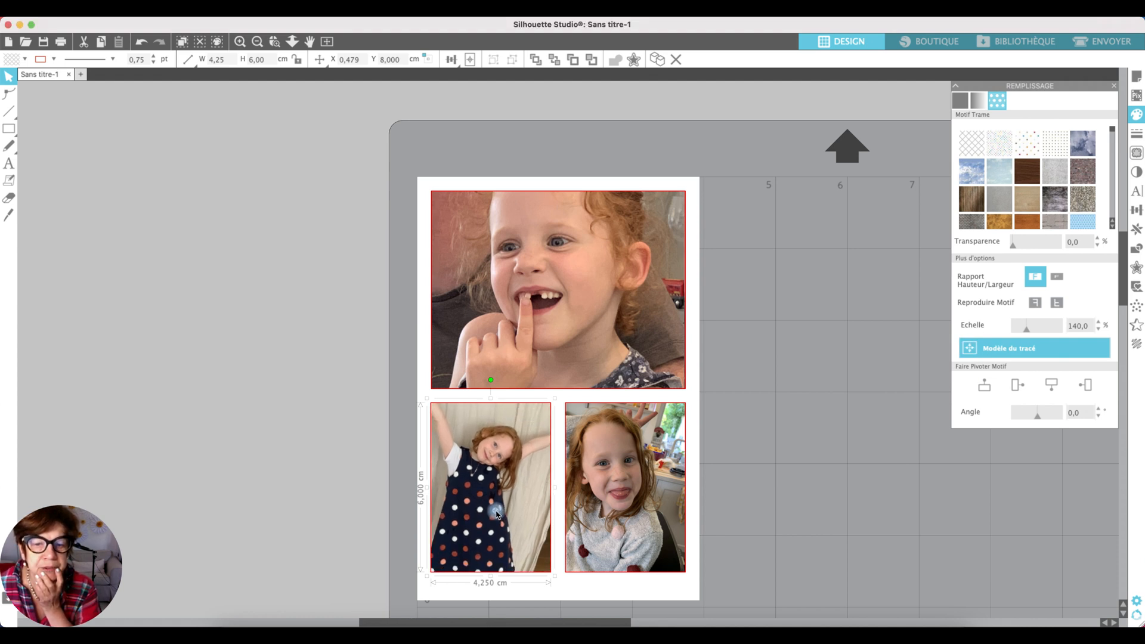
pyautogui.click(495, 514)
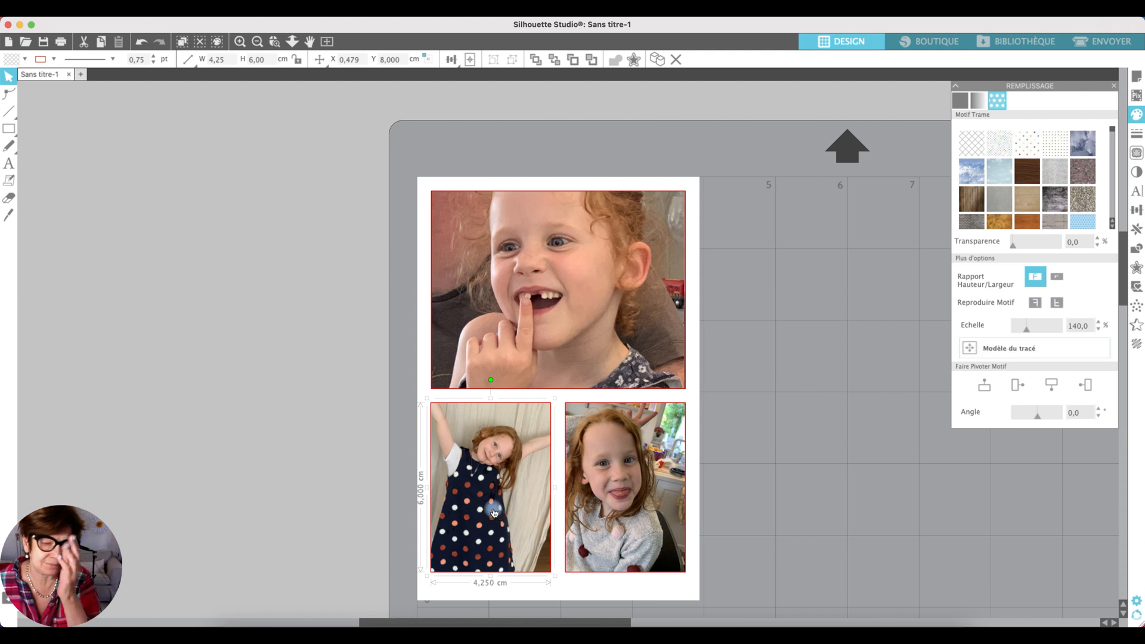
# - Check the frame outlines of the layout in the print preview and close it without printing
pyautogui.click(821, 419)
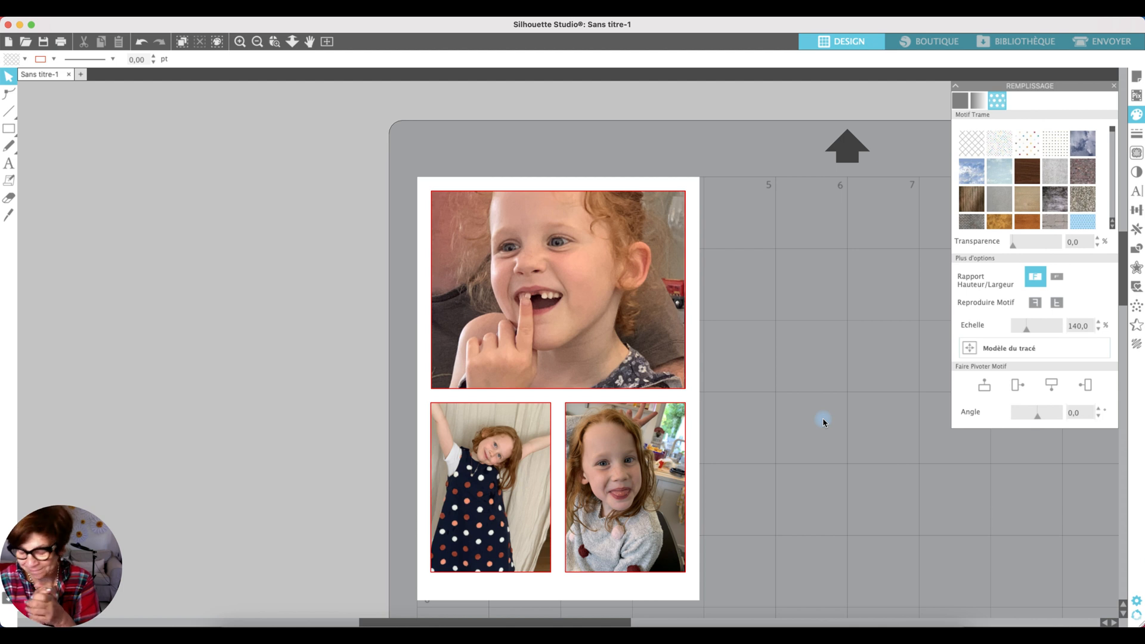
pyautogui.scroll(-1, 823, 422)
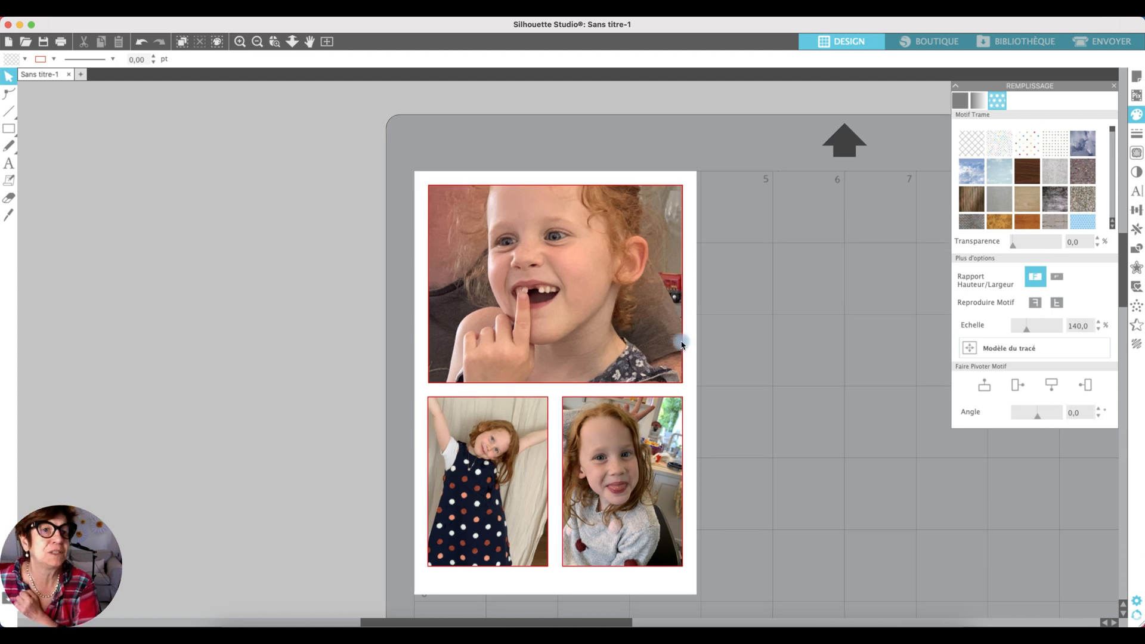
pyautogui.click(129, 9)
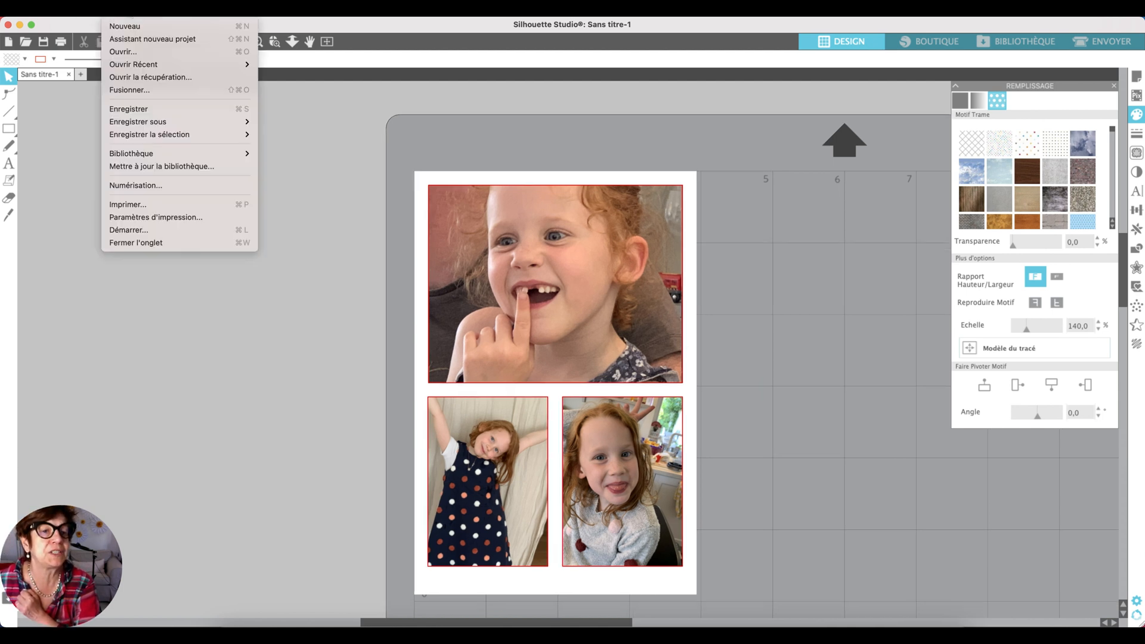
pyautogui.click(128, 209)
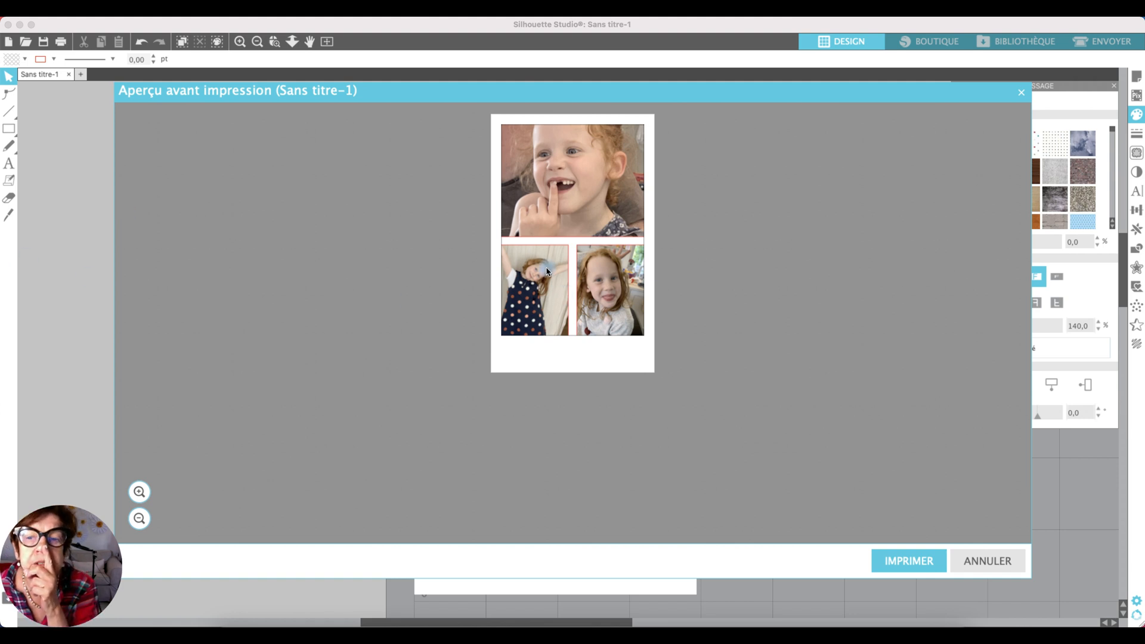
pyautogui.click(974, 562)
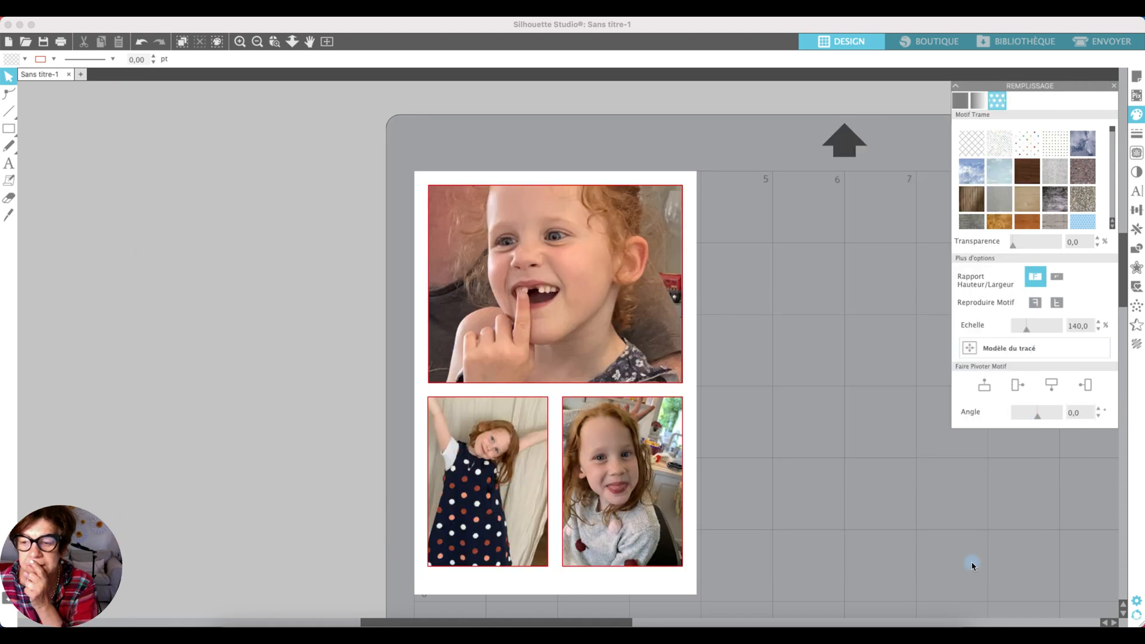
# - Set the line color of all three photo frames to transparent
pyautogui.moveTo(357, 143); pyautogui.dragTo(827, 536)
pyautogui.scroll(-2, 826, 537)
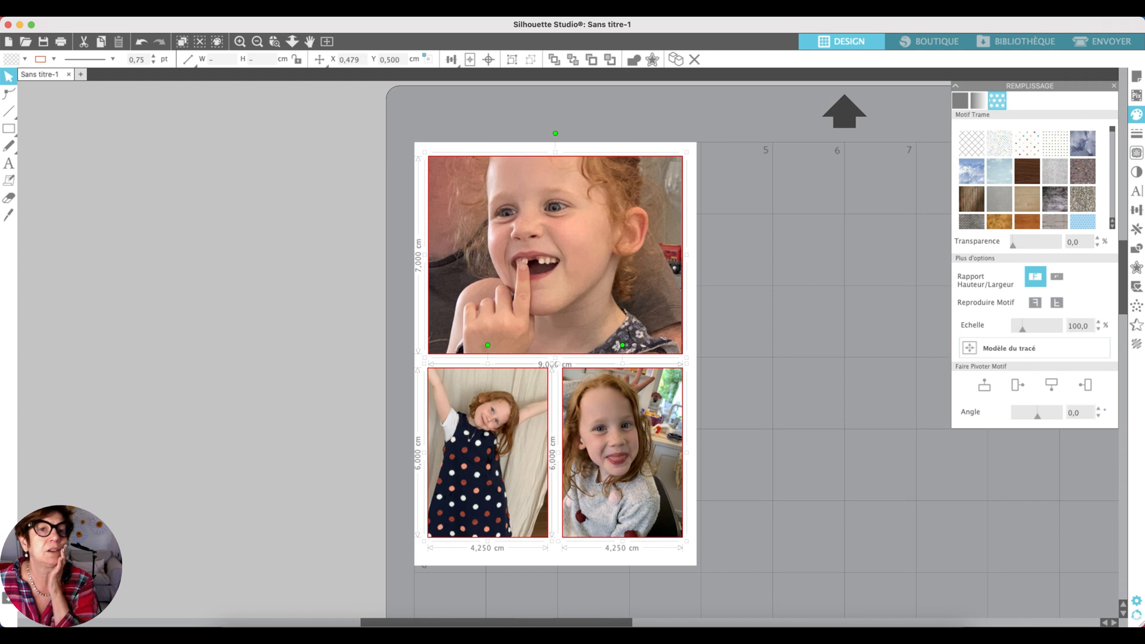
pyautogui.click(53, 59)
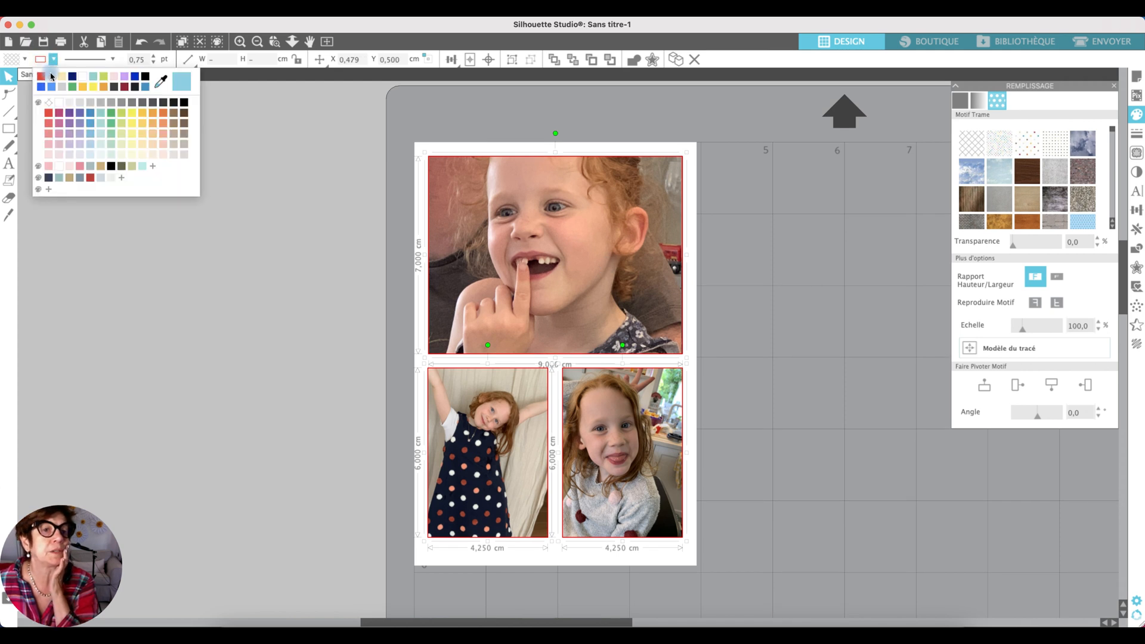
pyautogui.click(51, 75)
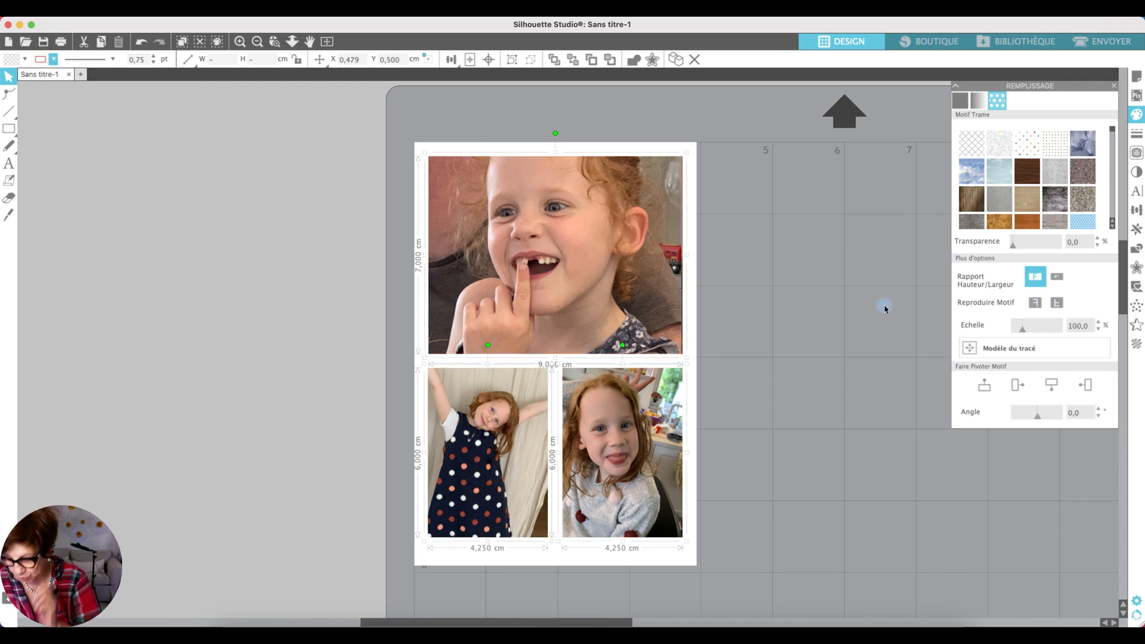
# - Preview the finished layout for printing and open the print settings for the Canon CP910
pyautogui.press('super+p')
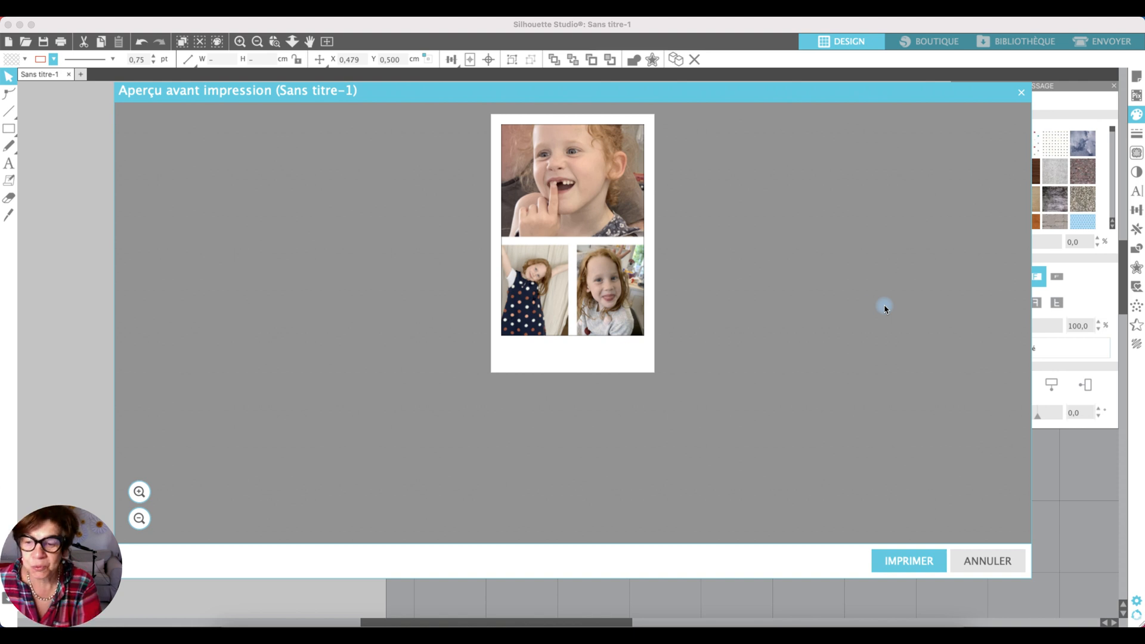
pyautogui.click(907, 558)
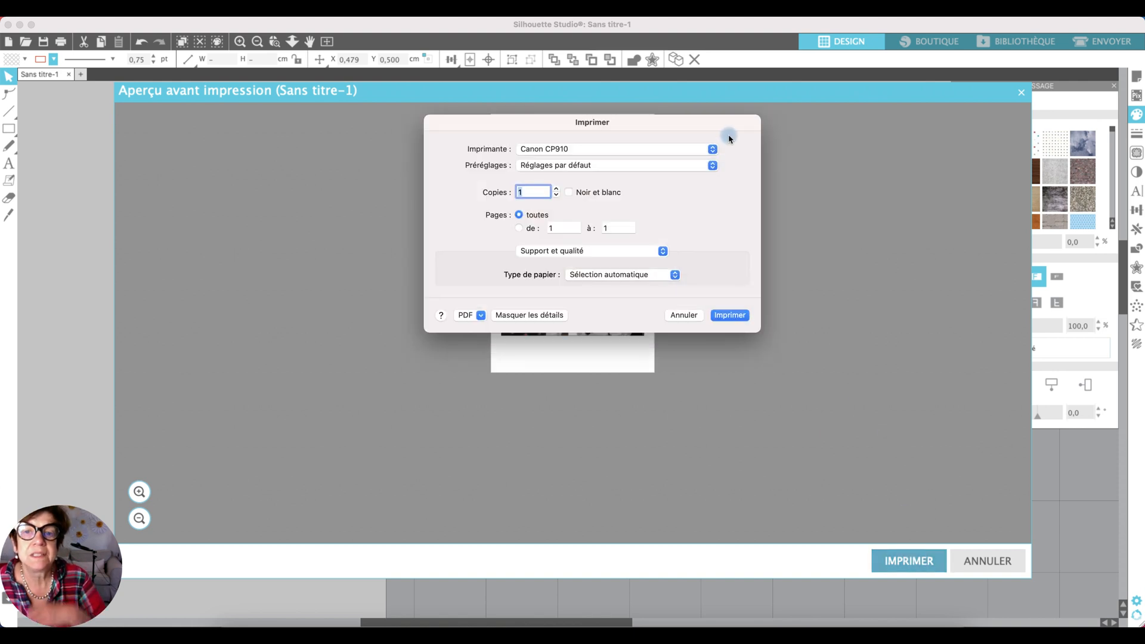
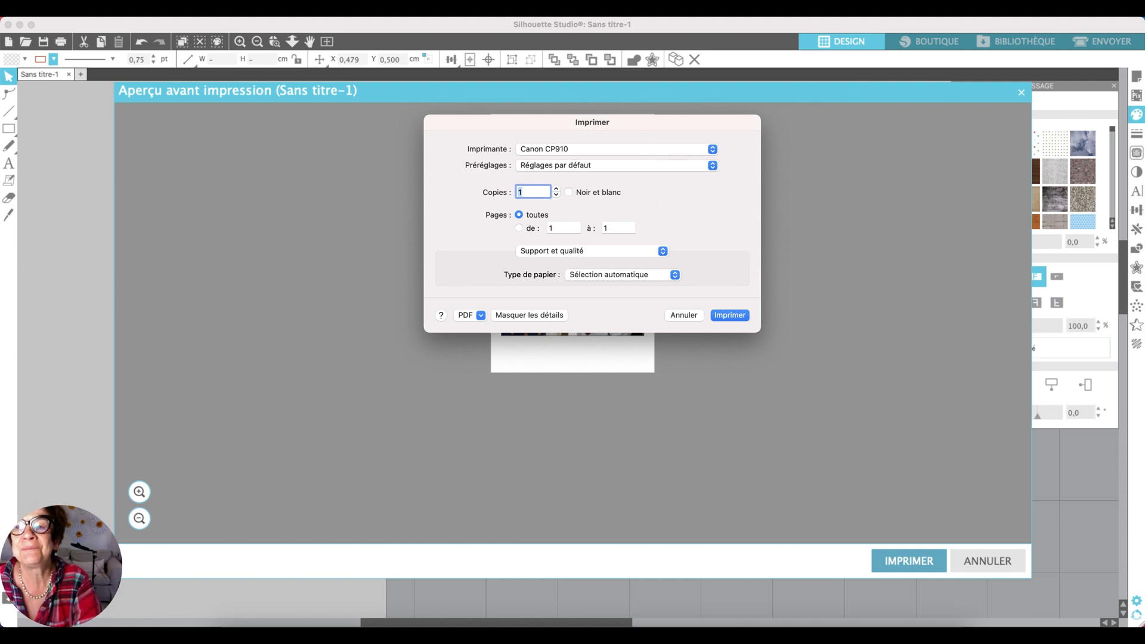
pyautogui.click(948, 17)
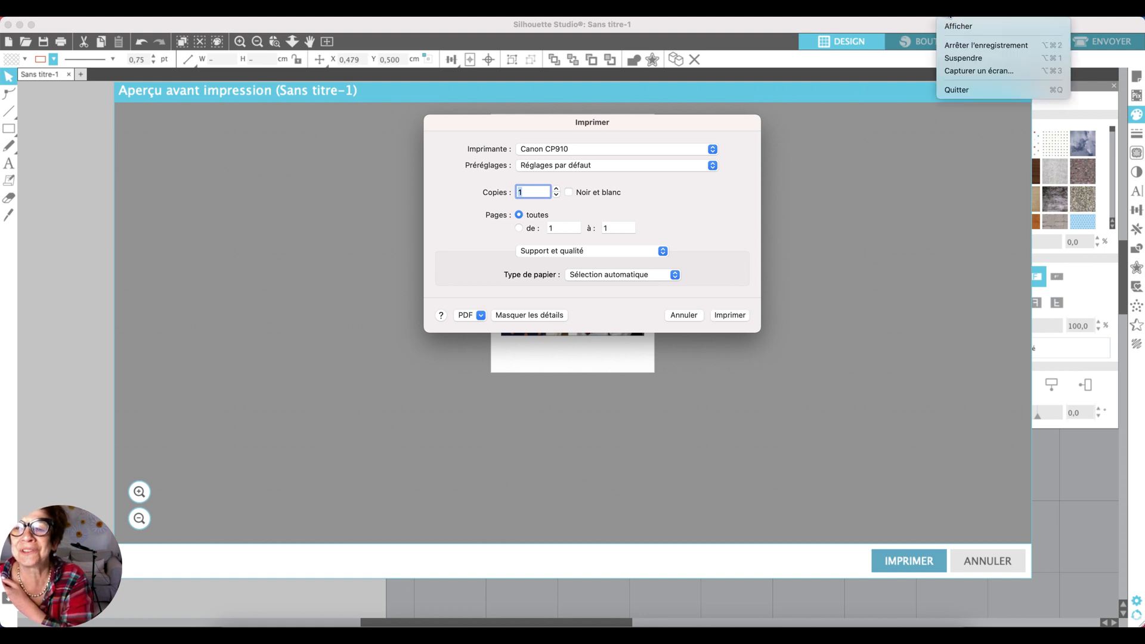